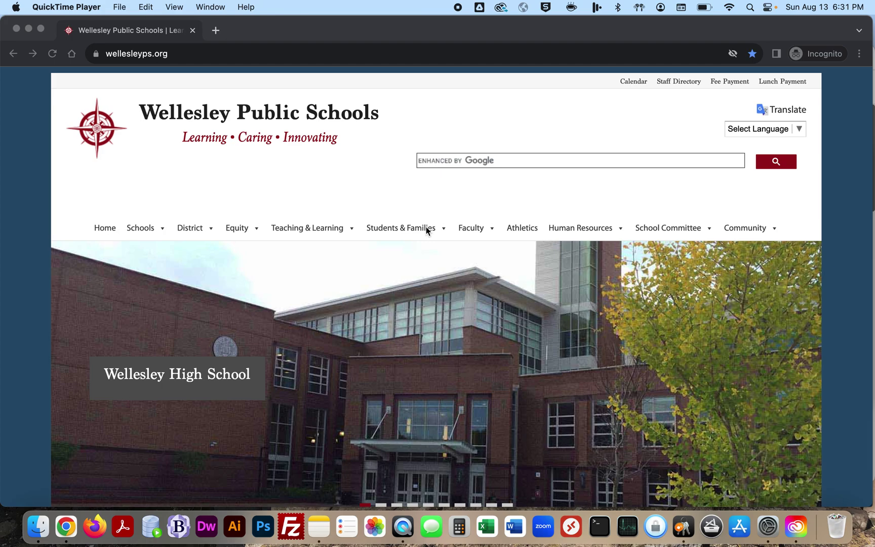
Step: Go to PowerSchool under Students & Families on the Wellesley Public Schools site
mouse_move(426, 227)
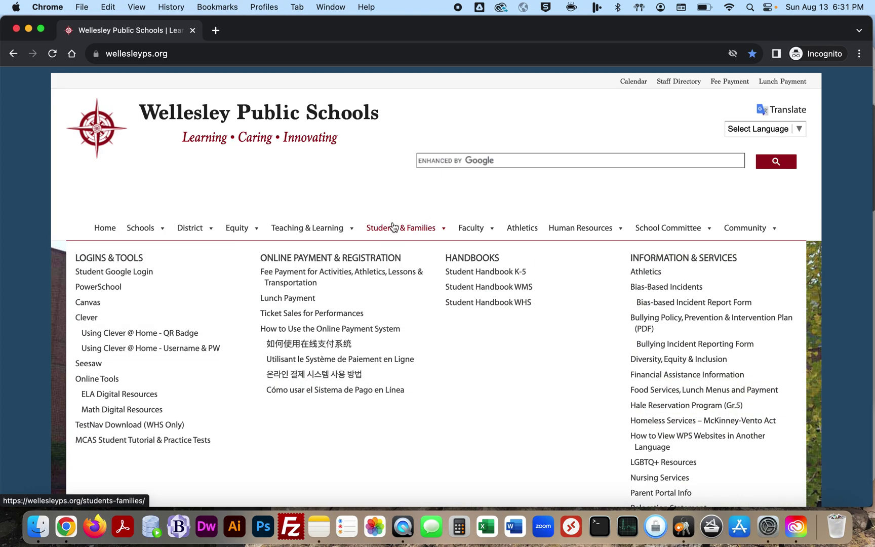
left_click(111, 289)
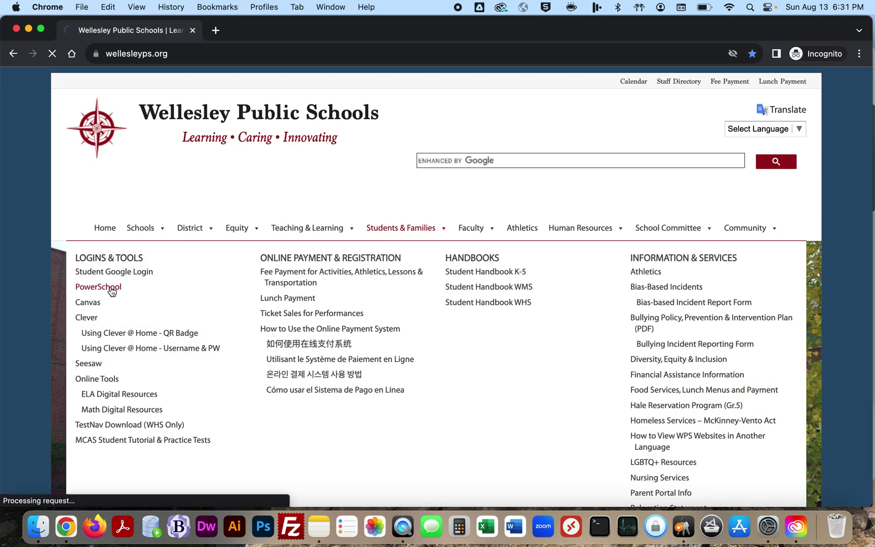
Step: Sign in with the account username and password, switching the language to Chinese and back to English
type("FormsTester")
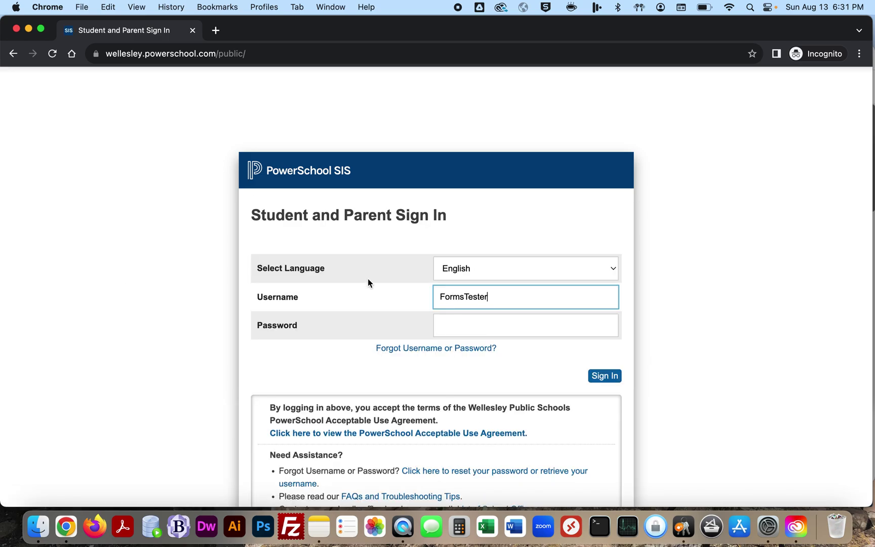
left_click(455, 271)
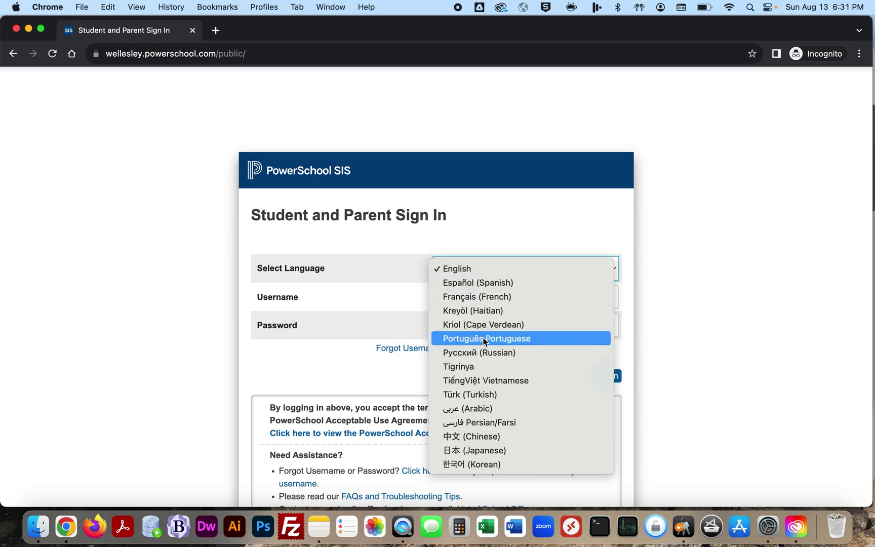
left_click(483, 436)
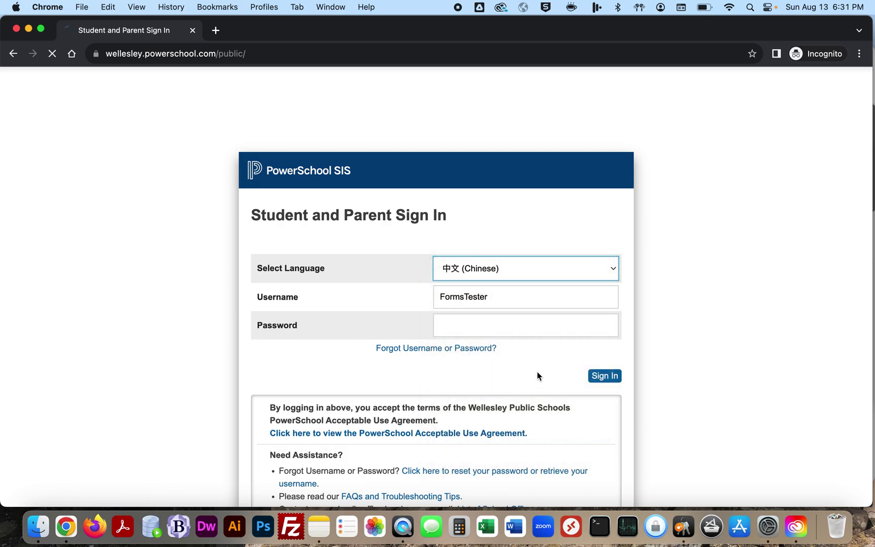
left_click(536, 271)
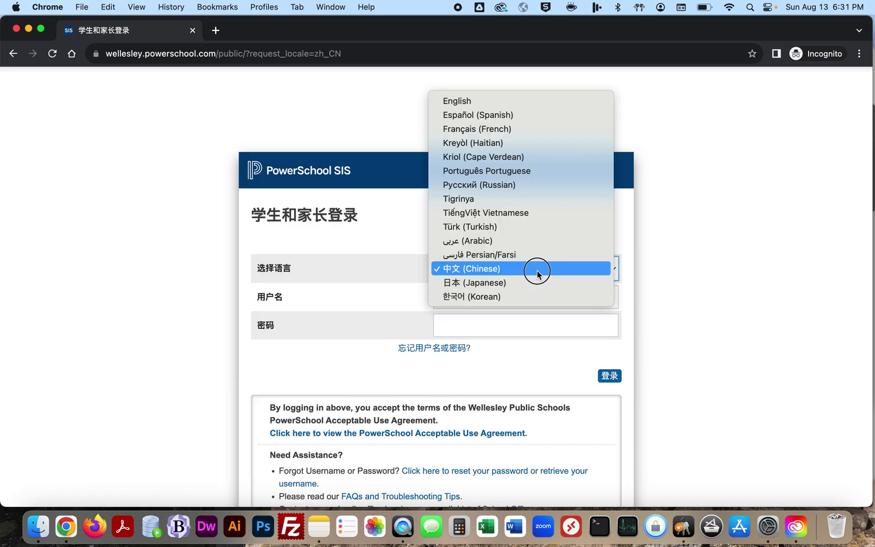
left_click(513, 102)
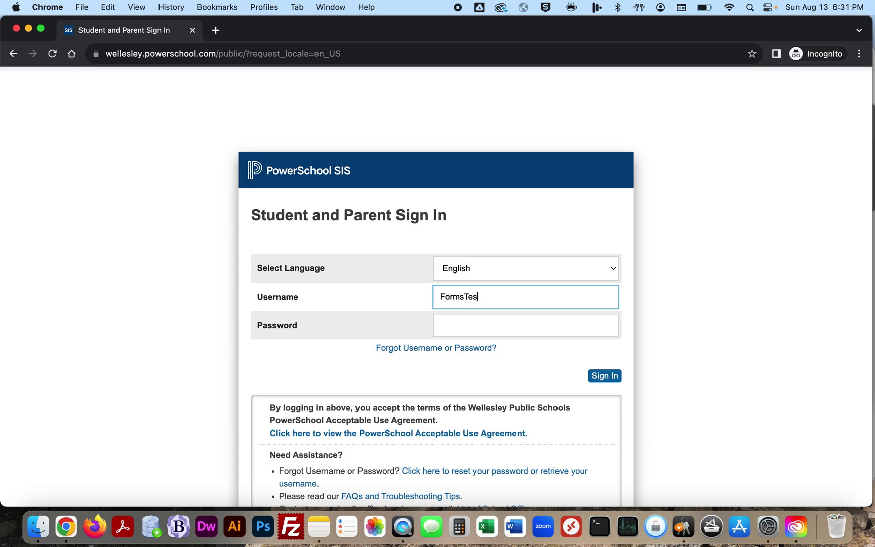
key("Tab")
key("super+v")
left_click(604, 378)
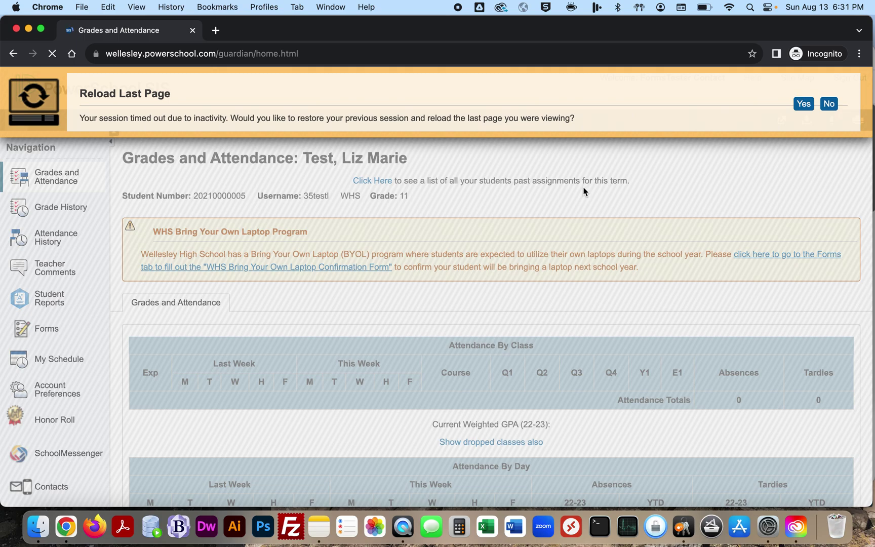
Step: Decline the Reload Last Page prompt and switch to Nolan's grades and attendance
left_click(828, 102)
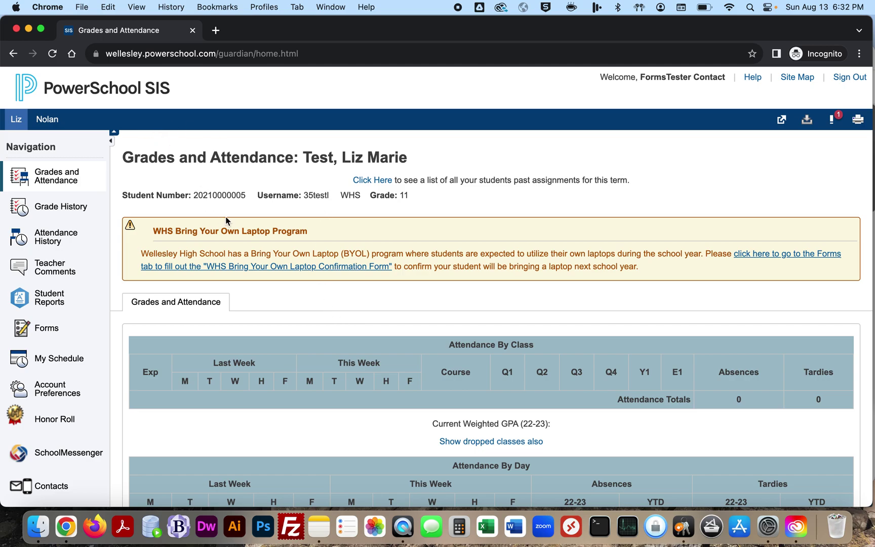
left_click(50, 124)
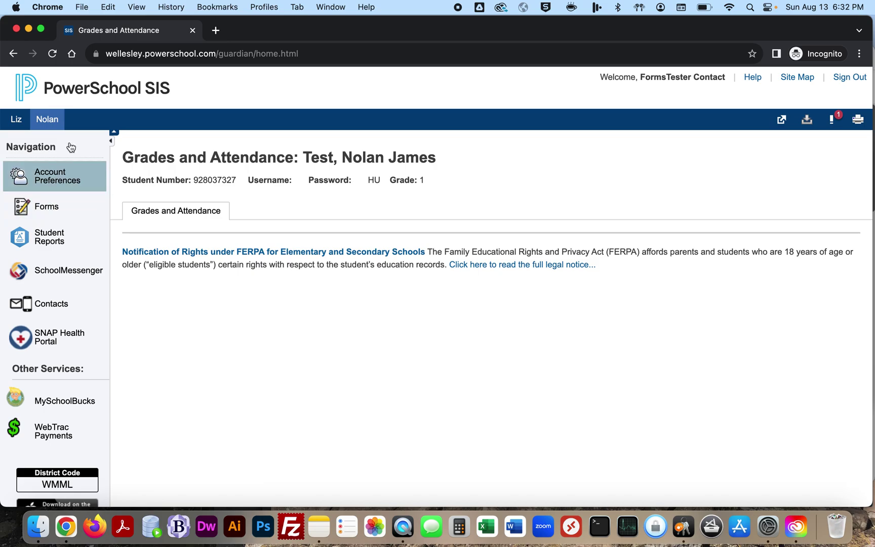
Step: Open Nolan's Forms list and scroll through the Not Started Annual Update forms
left_click(47, 210)
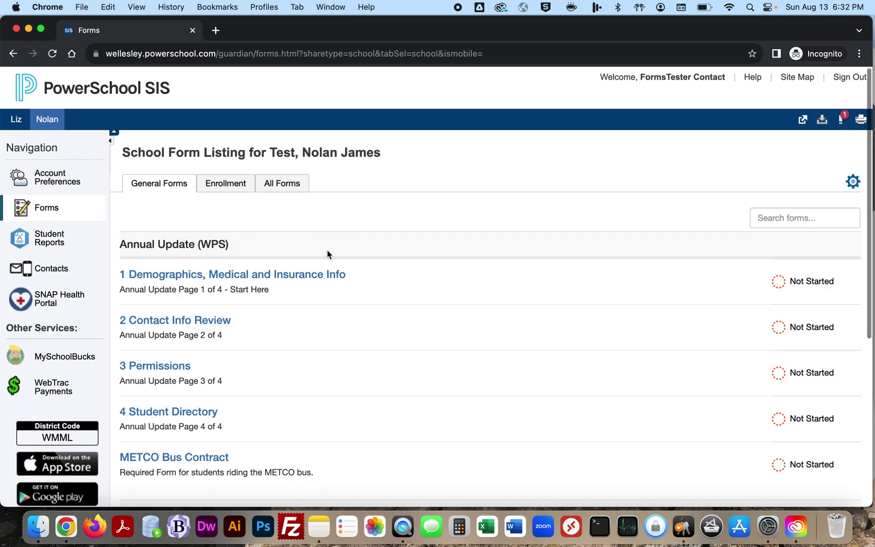
scroll(249, 237, "down", 1)
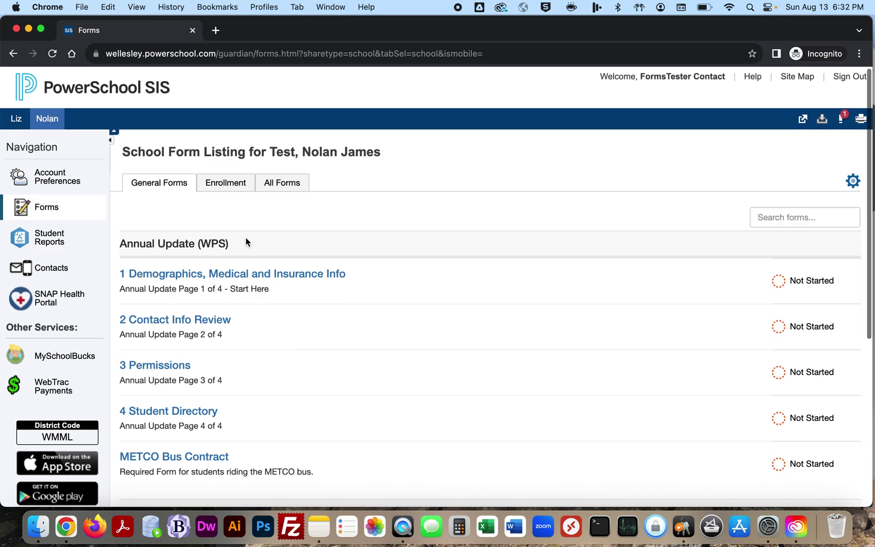
scroll(238, 237, "down", 3)
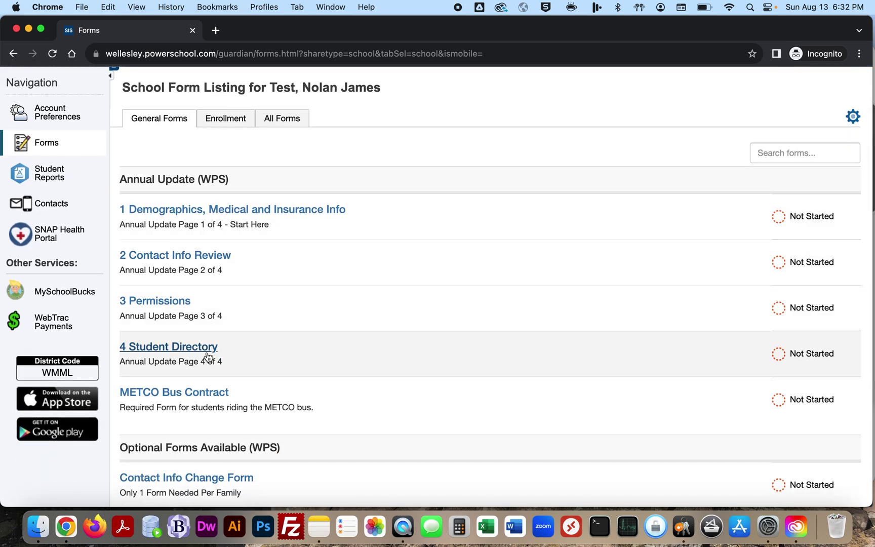
scroll(232, 354, "down", 4)
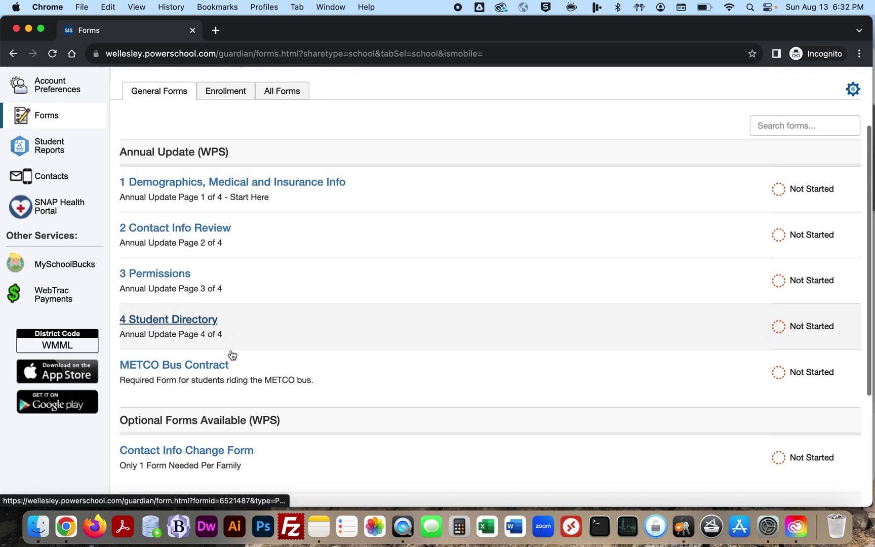
scroll(300, 400, "down", 5)
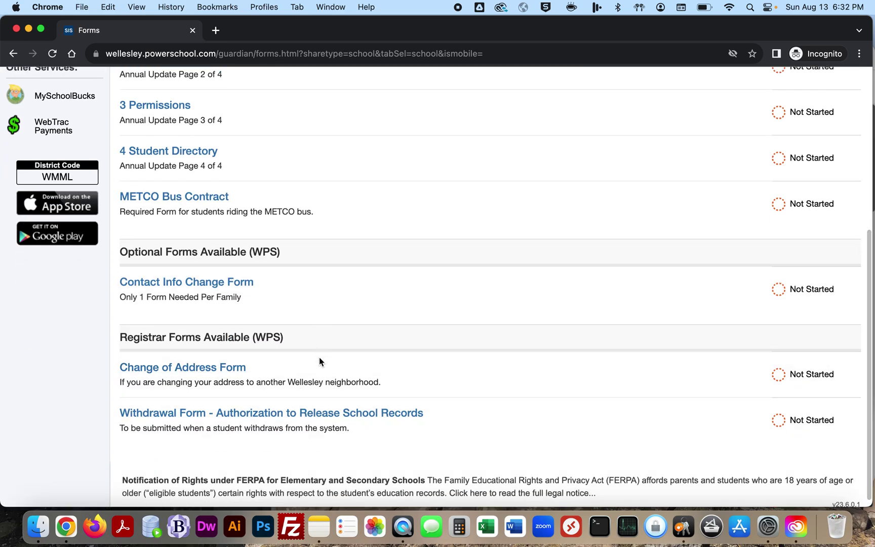
scroll(296, 288, "up", 10)
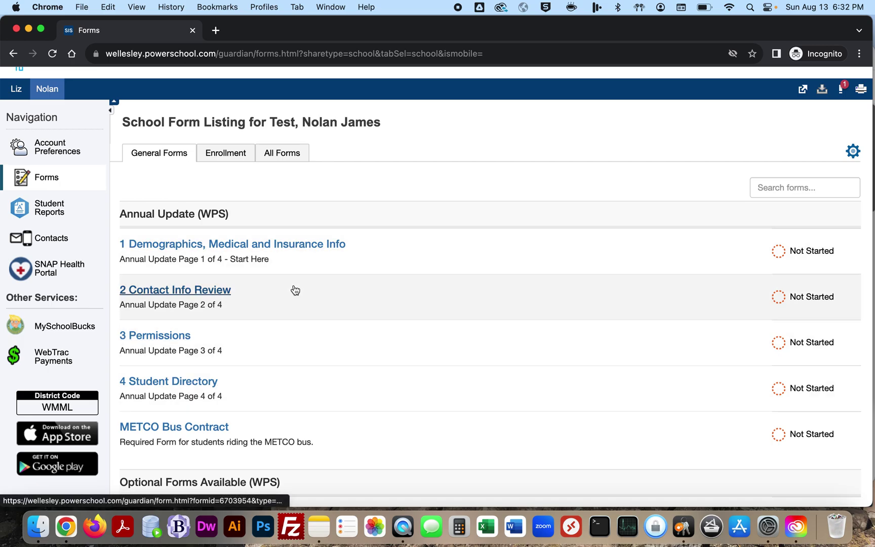
left_click(286, 245)
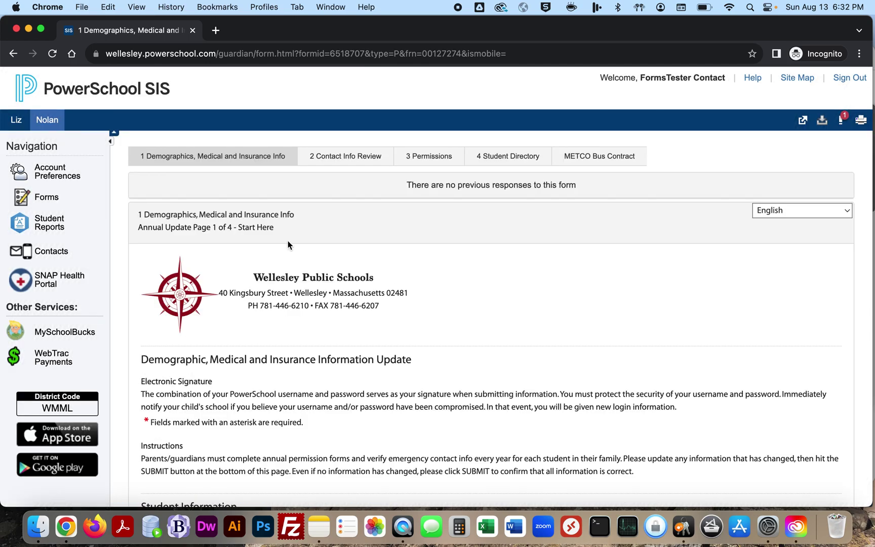
left_click(51, 200)
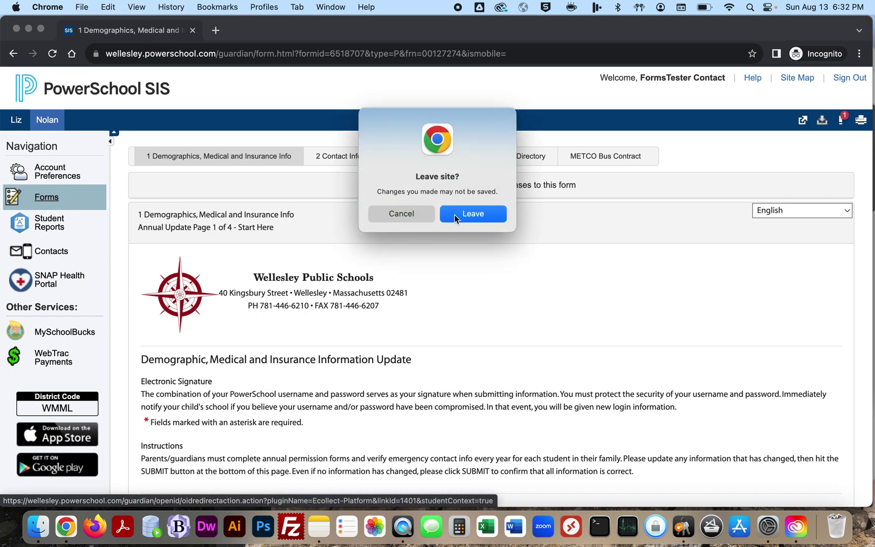
left_click(456, 216)
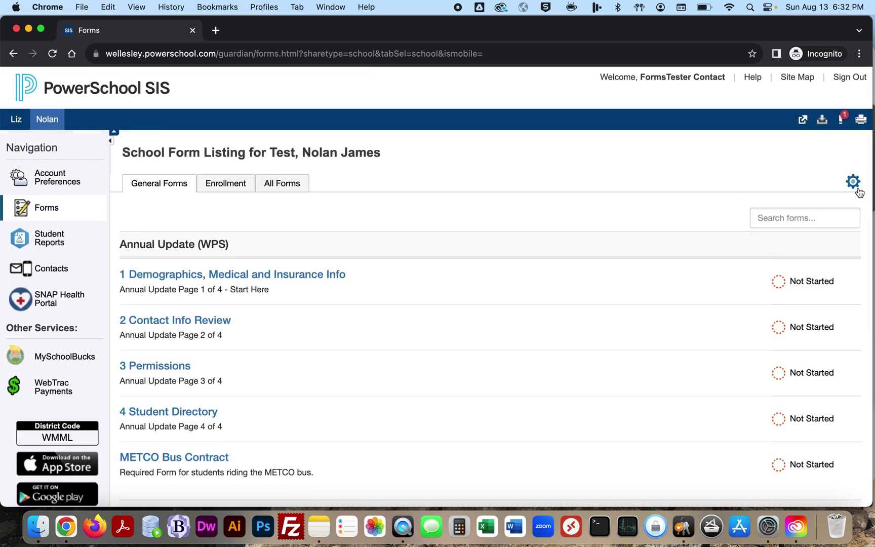
left_click(853, 182)
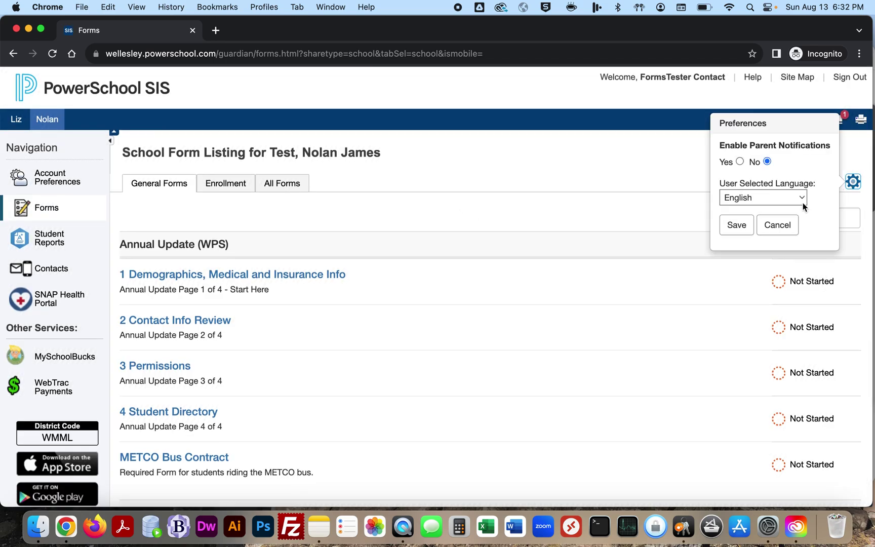
left_click(787, 197)
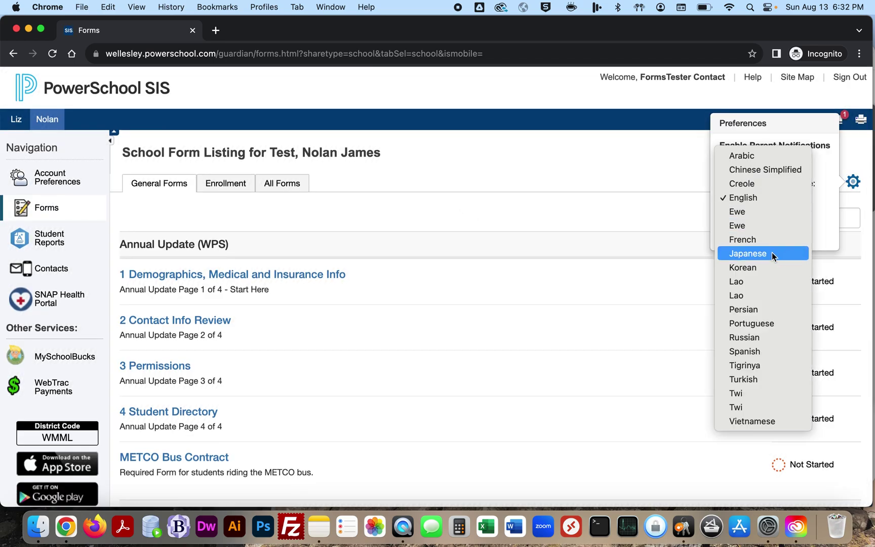
left_click(765, 267)
left_click(738, 225)
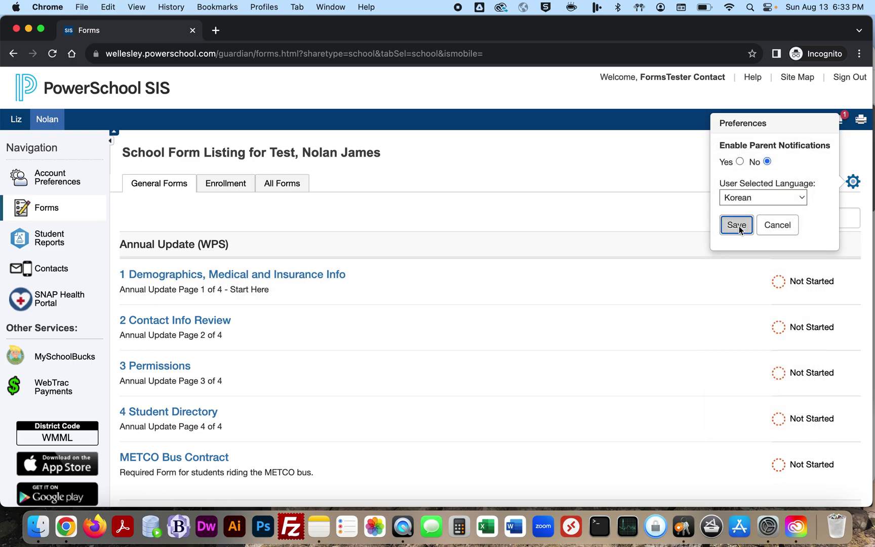
left_click(546, 129)
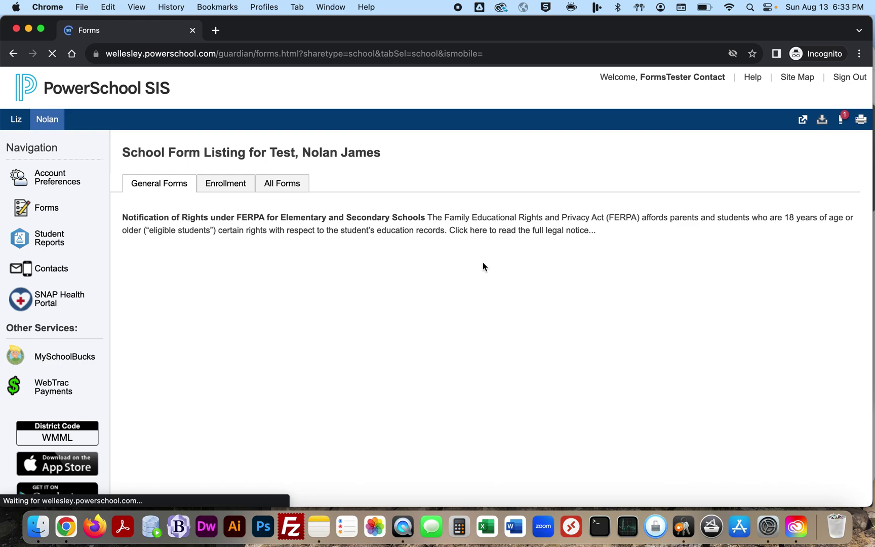
scroll(283, 255, "down", 5)
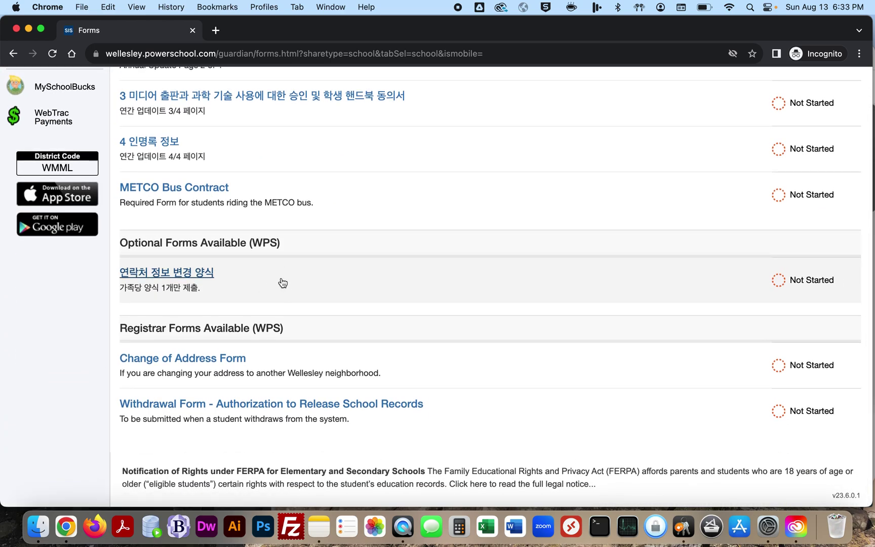
scroll(266, 280, "up", 1)
scroll(266, 280, "up", 3)
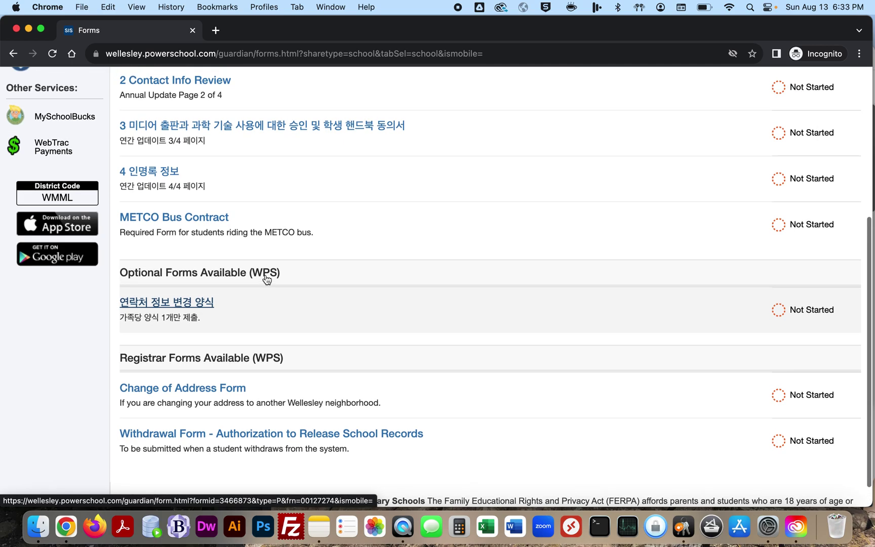
scroll(264, 159, "up", 3)
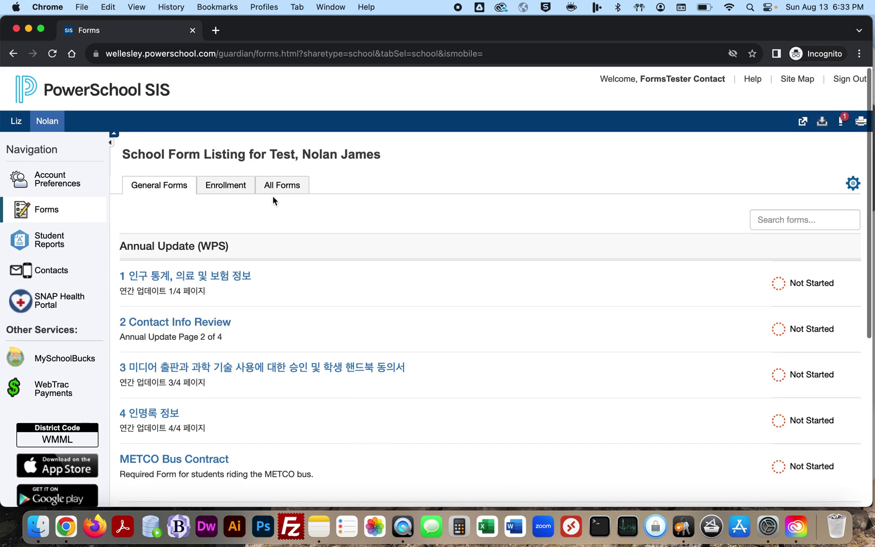
left_click(852, 189)
left_click(789, 201)
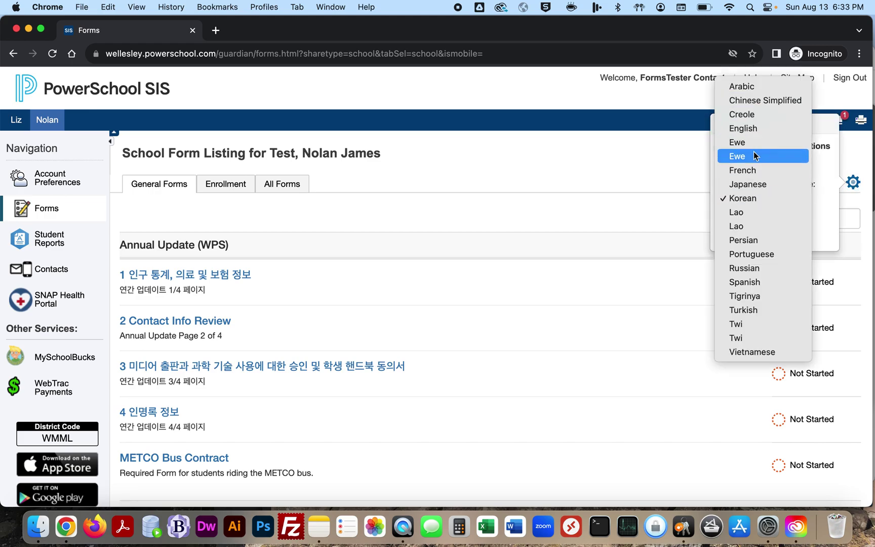
left_click(752, 130)
left_click(738, 223)
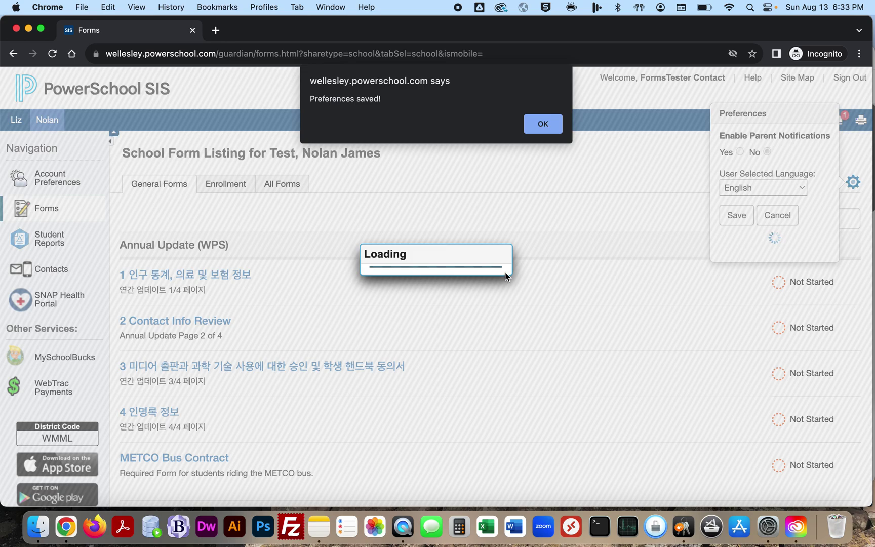
left_click(543, 124)
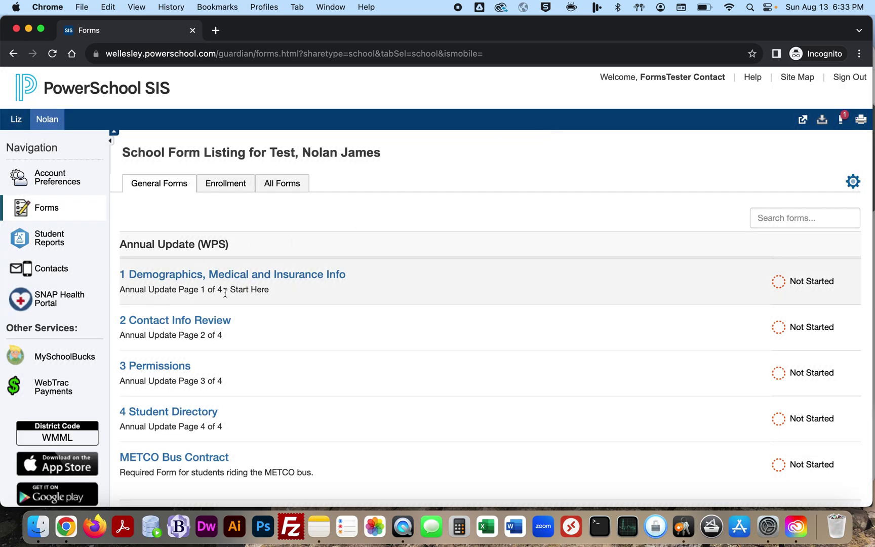
left_click(248, 275)
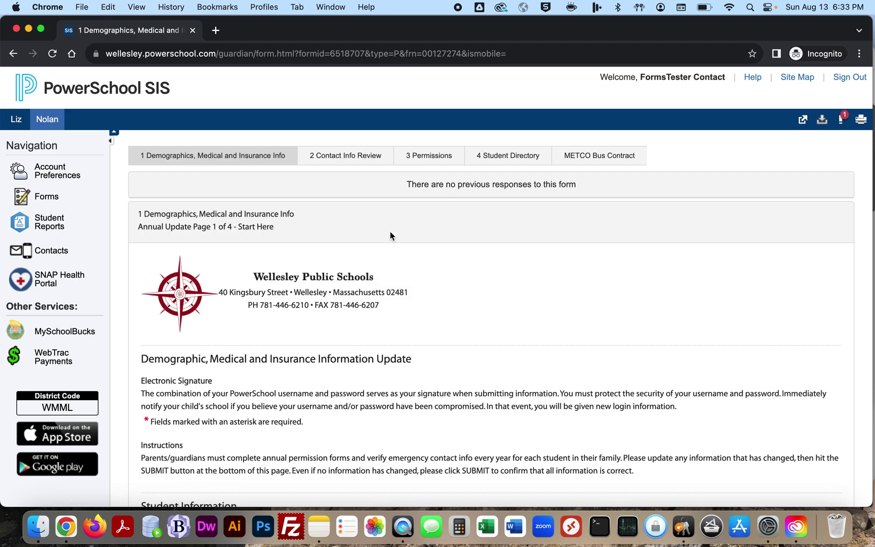
scroll(386, 234, "down", 1)
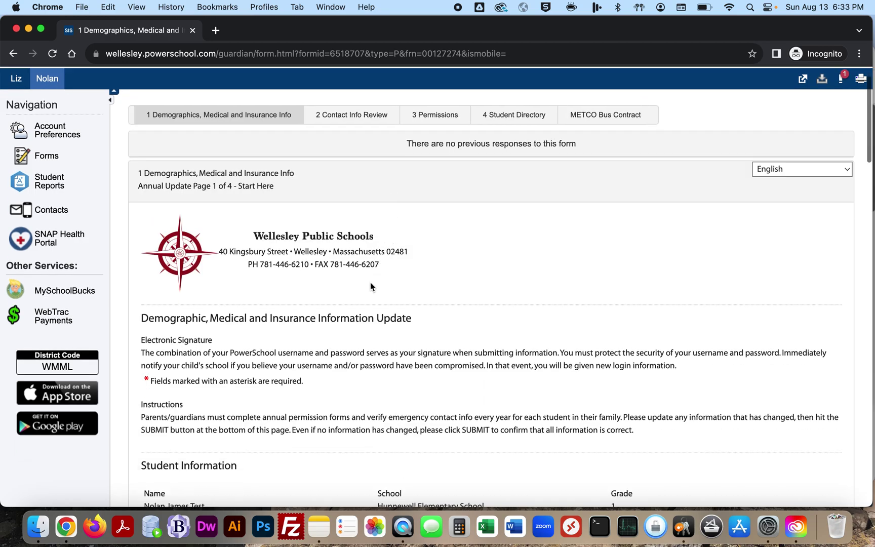
scroll(370, 283, "down", 4)
scroll(322, 300, "down", 2)
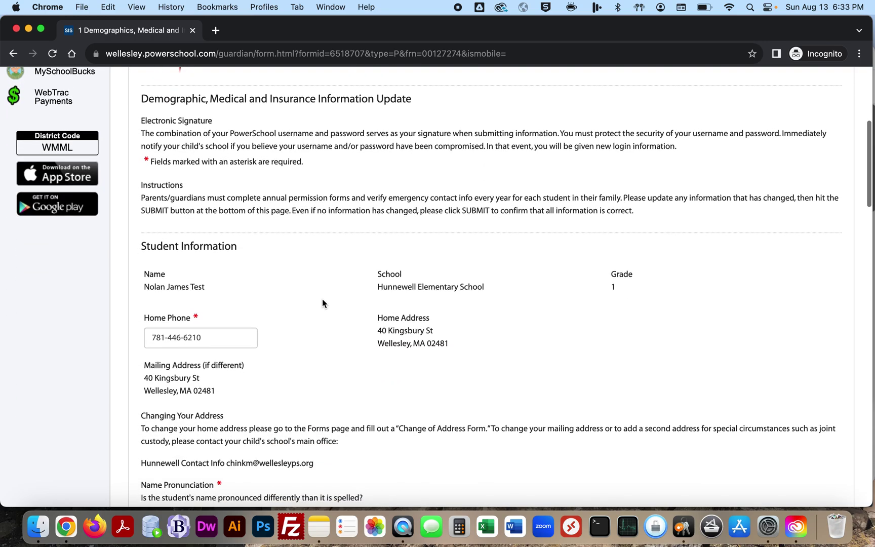
scroll(316, 344, "down", 3)
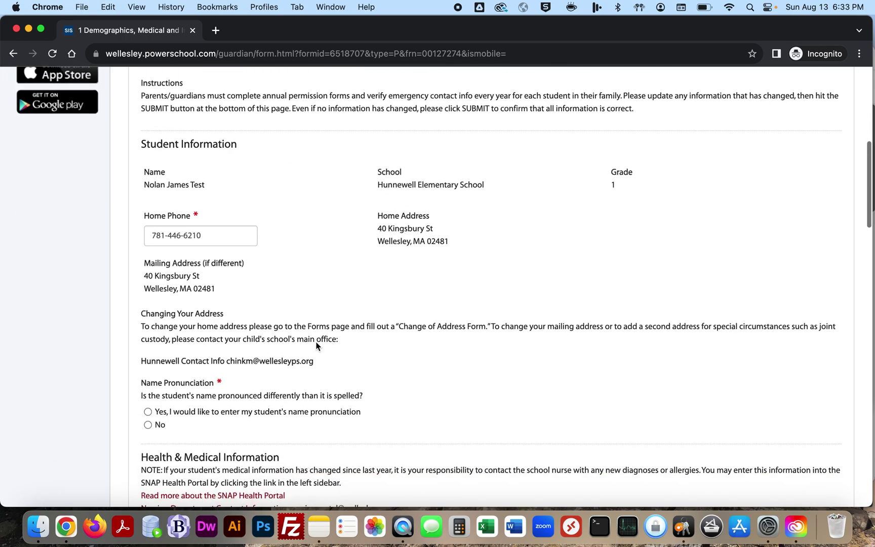
scroll(348, 334, "down", 1)
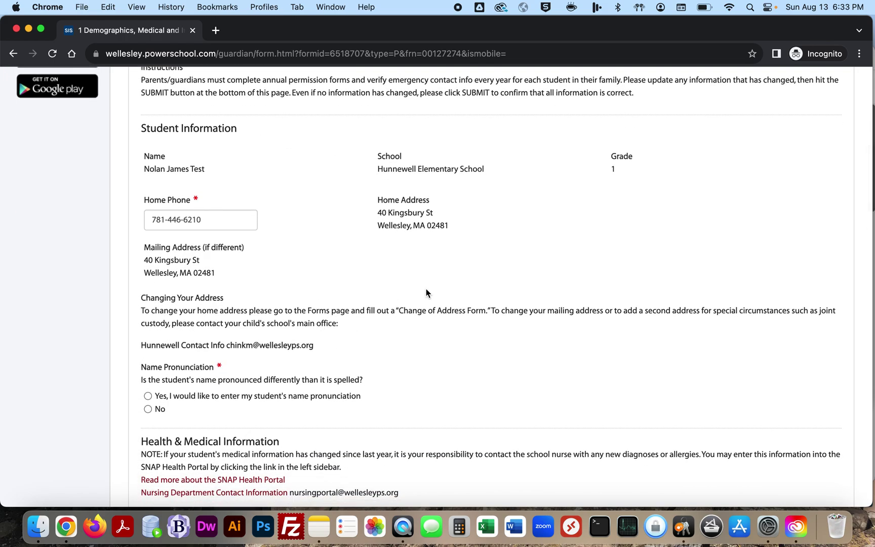
scroll(425, 289, "down", 3)
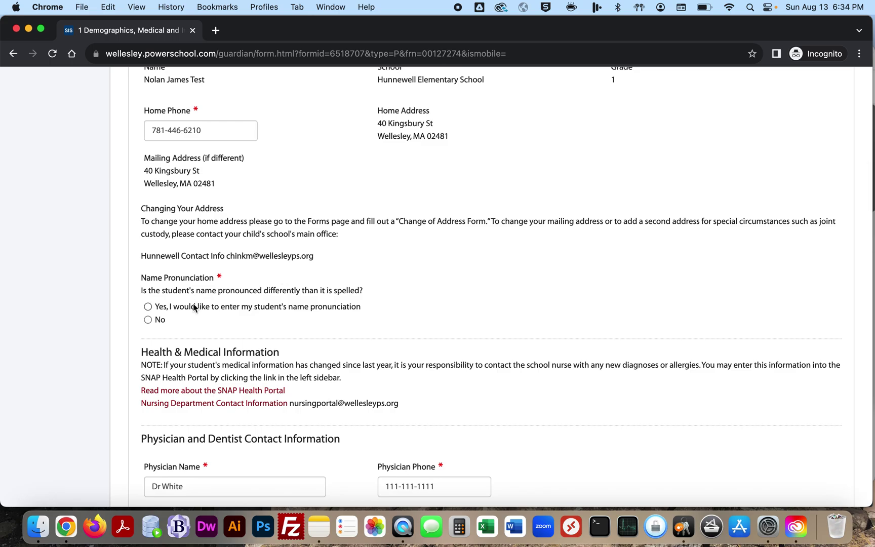
Step: Start a phonetic name entry ('No-Lan'), then switch Name Pronunciation back to No
left_click(148, 307)
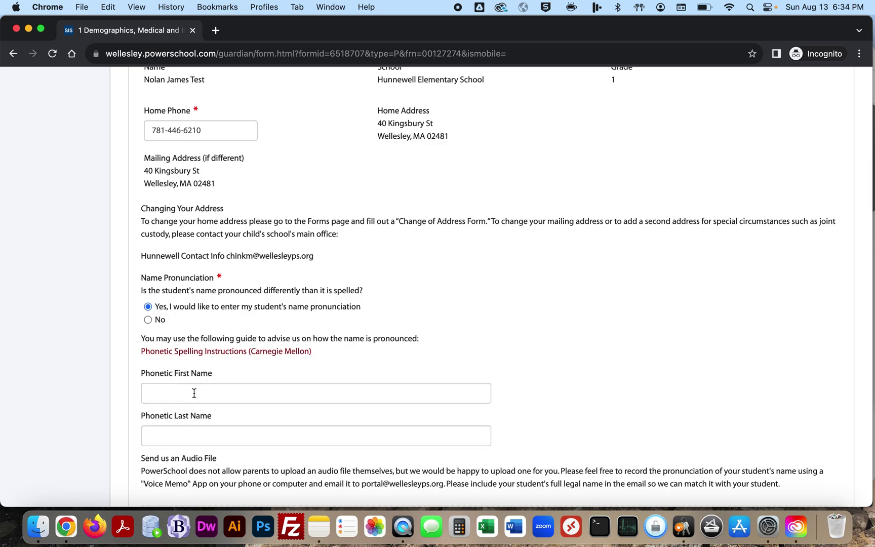
left_click(194, 393)
type("No-Lan")
key("Tab")
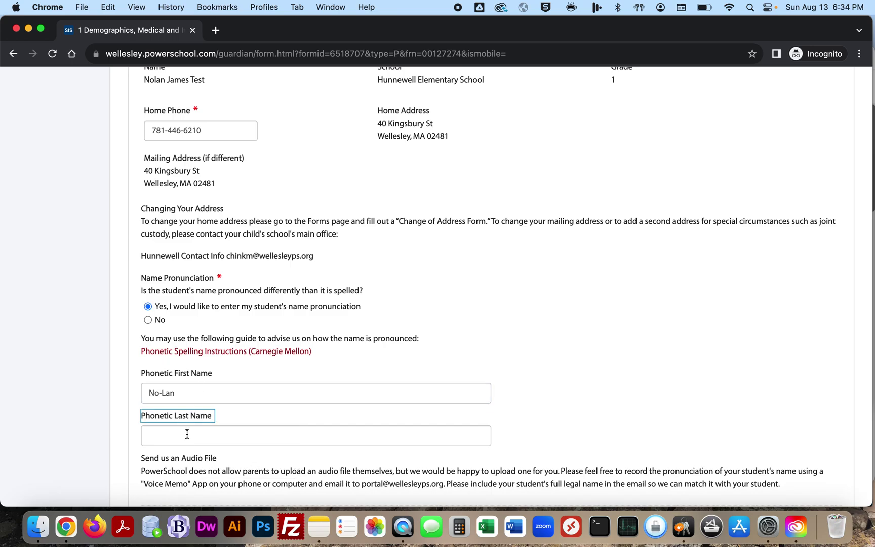
left_click(187, 433)
type("Te-St")
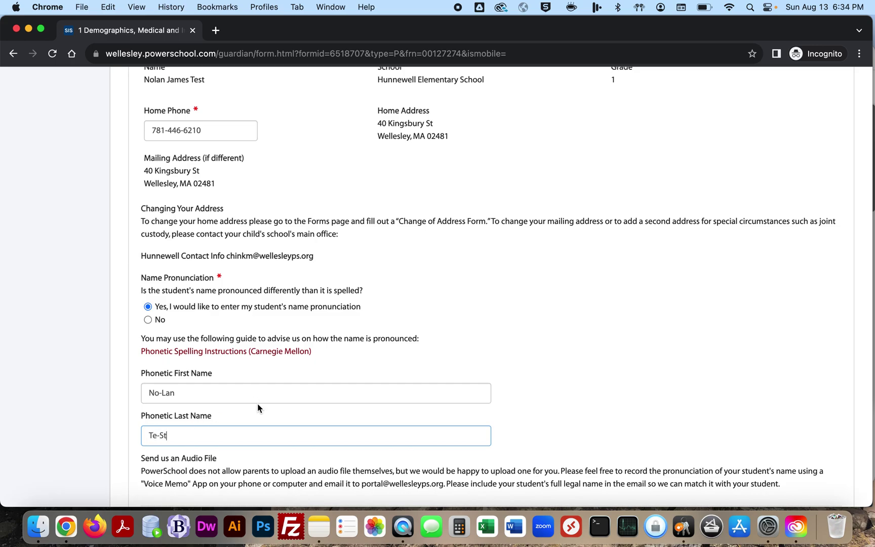
left_click(148, 321)
scroll(239, 318, "down", 4)
scroll(239, 318, "up", 1)
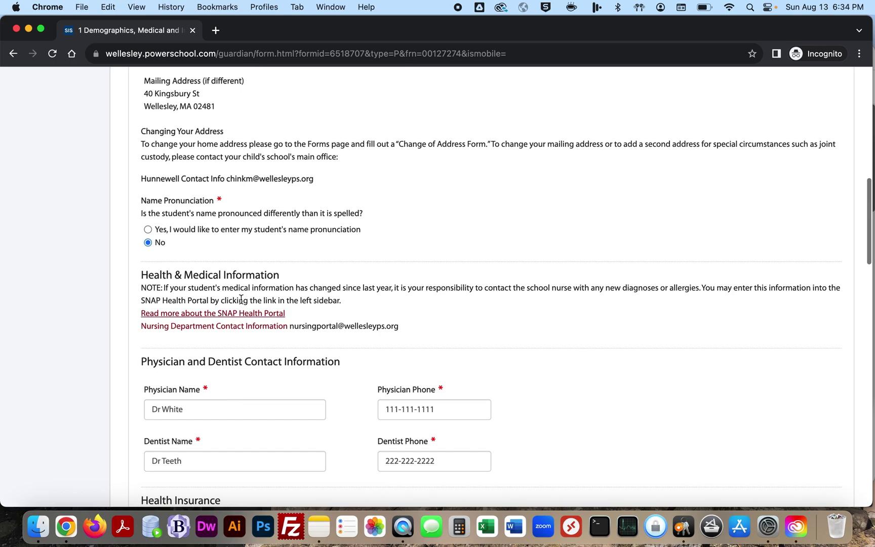
Step: Review the Health Insurance and Science Allergens sections and tick 'Yes I agree'
scroll(228, 354, "down", 3)
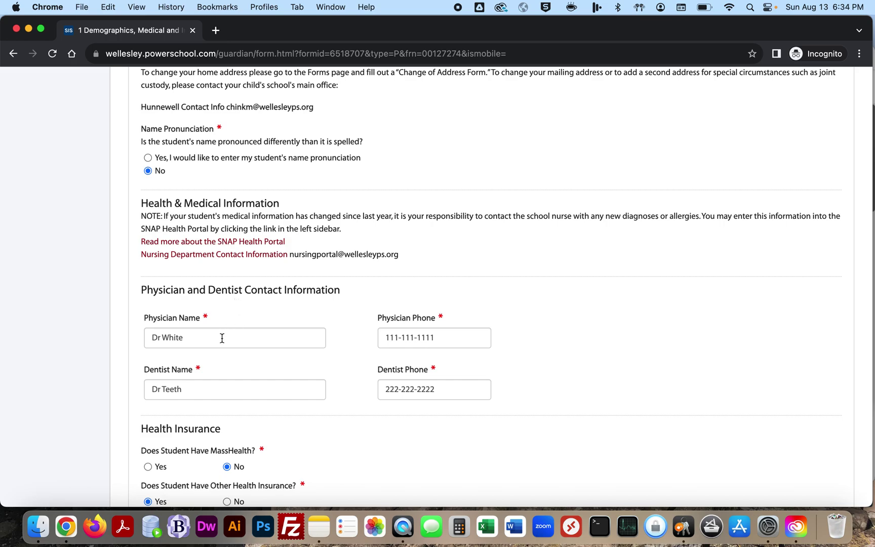
scroll(251, 380, "down", 5)
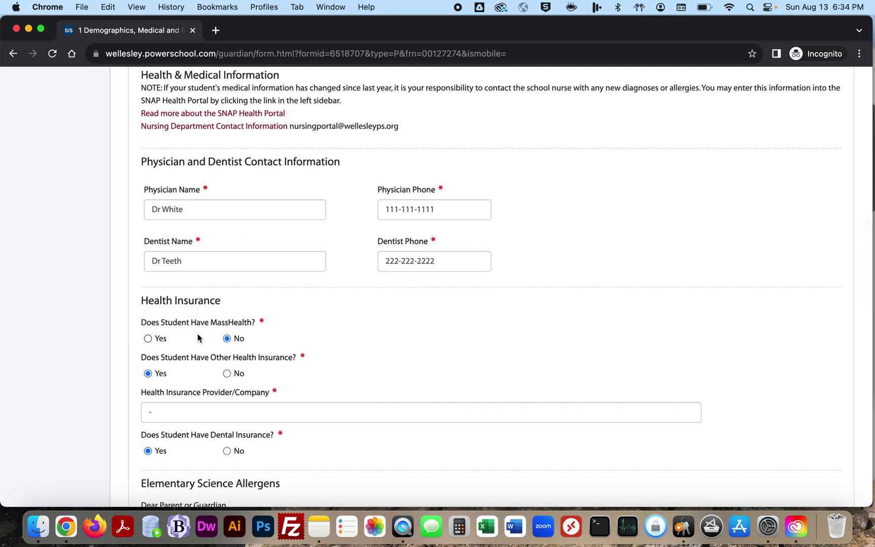
scroll(198, 337, "down", 1)
scroll(197, 338, "down", 8)
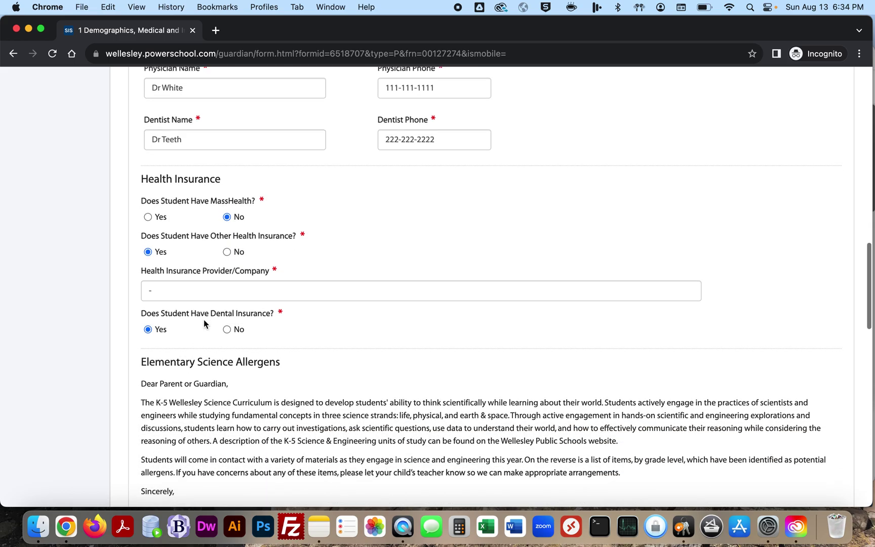
scroll(204, 321, "down", 8)
scroll(222, 216, "up", 4)
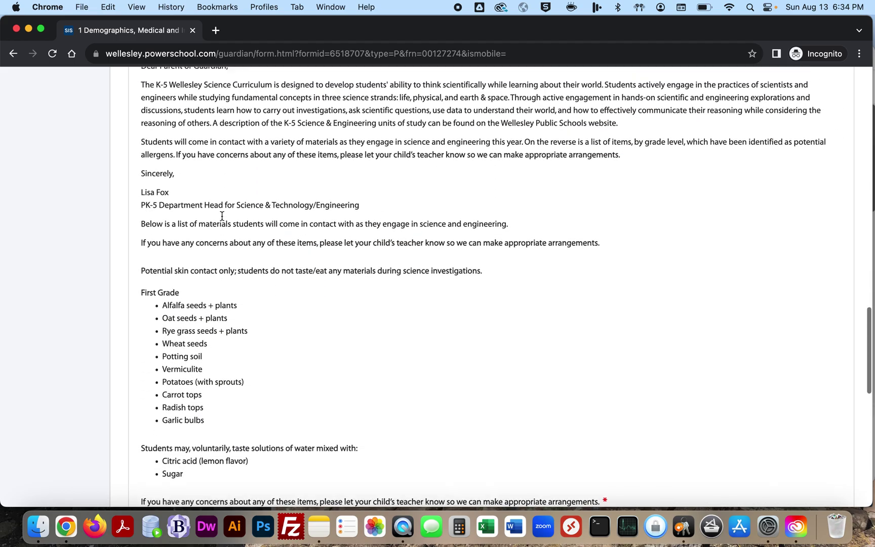
scroll(222, 216, "up", 3)
scroll(223, 233, "down", 6)
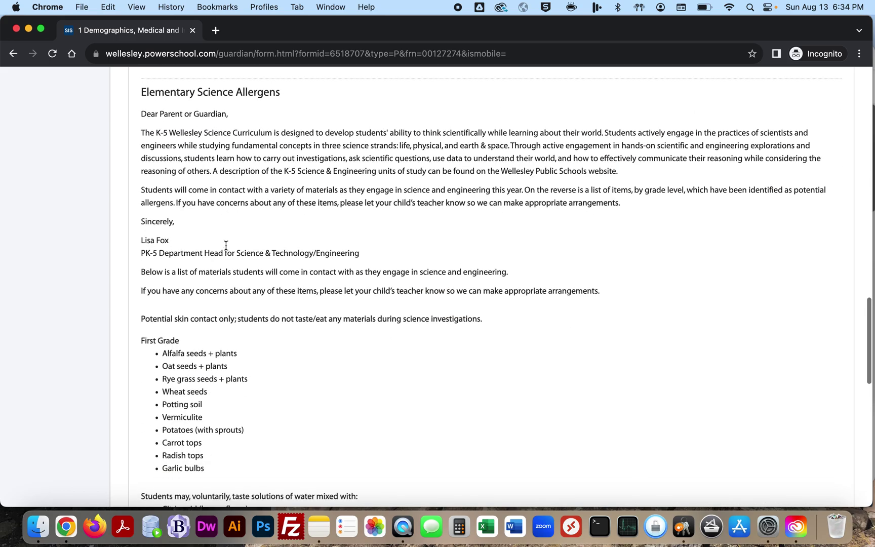
scroll(222, 318, "down", 7)
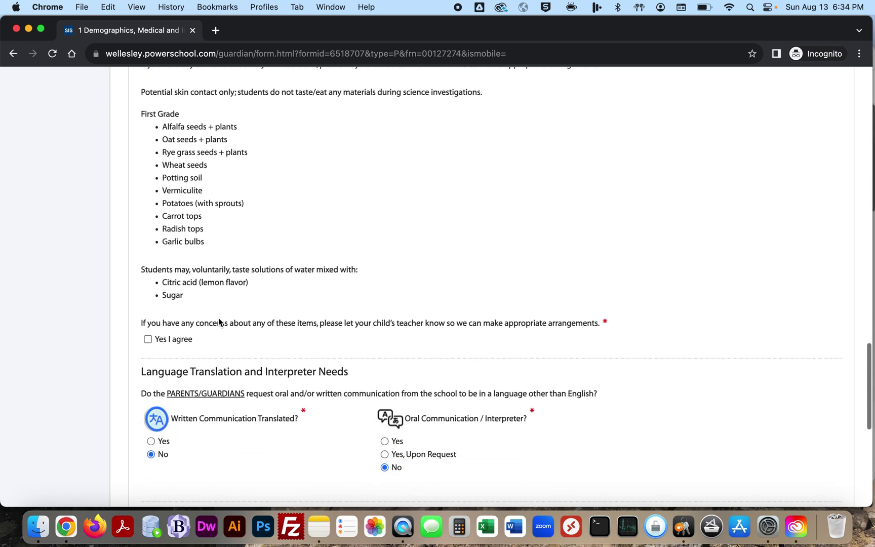
left_click(147, 339)
scroll(214, 347, "down", 4)
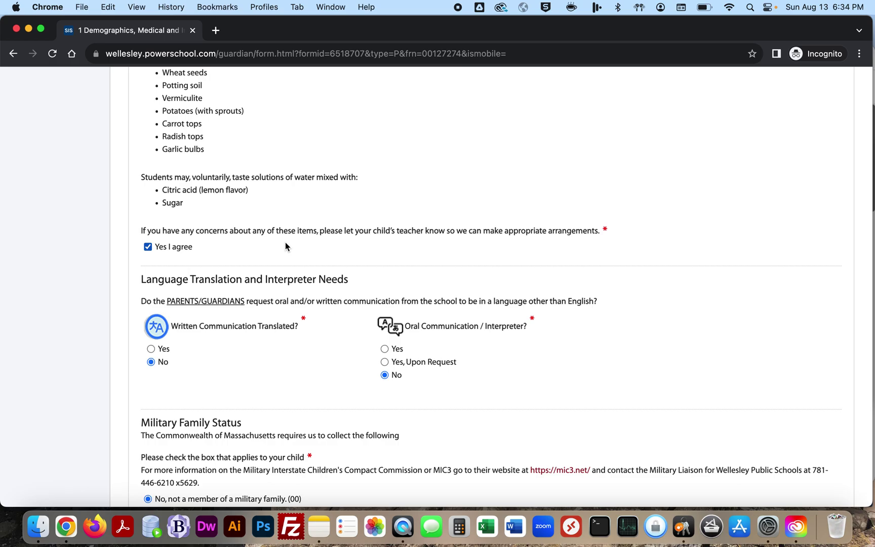
Step: Choose Yes for translated written communication in Spanish and 'Yes, Upon Request' for an interpreter
scroll(285, 243, "up", 3)
scroll(285, 246, "down", 3)
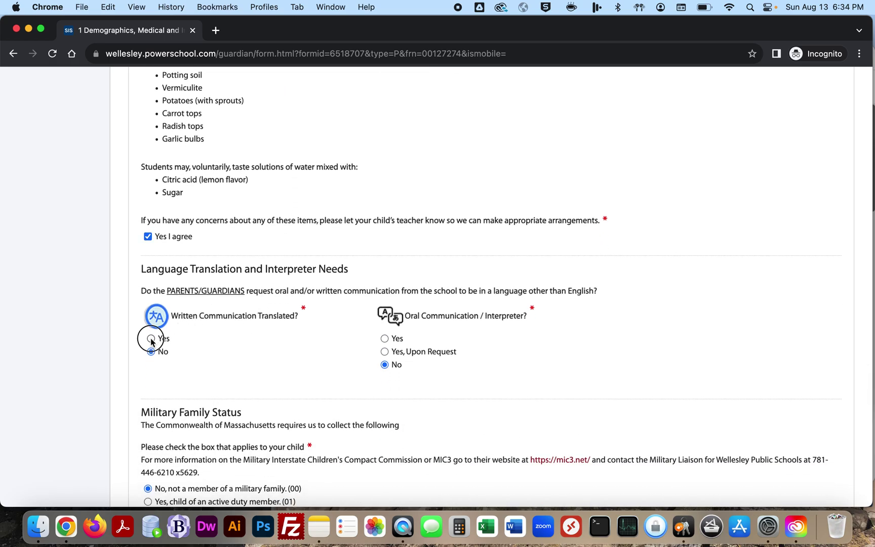
left_click(151, 338)
scroll(209, 336, "down", 2)
left_click(201, 372)
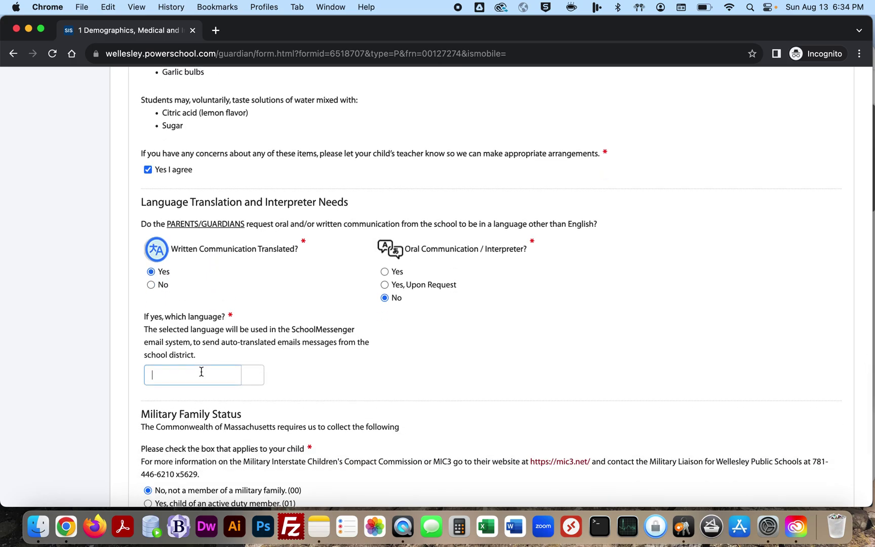
type("spa")
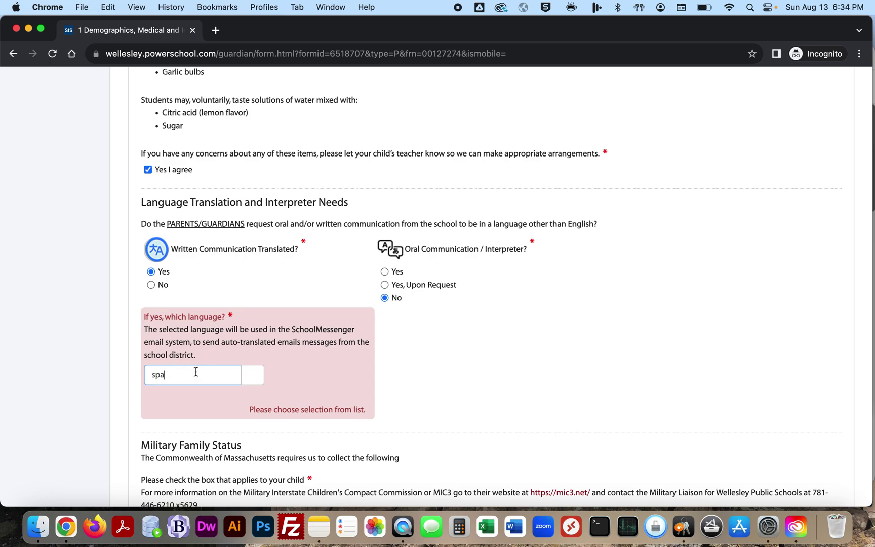
left_click(178, 401)
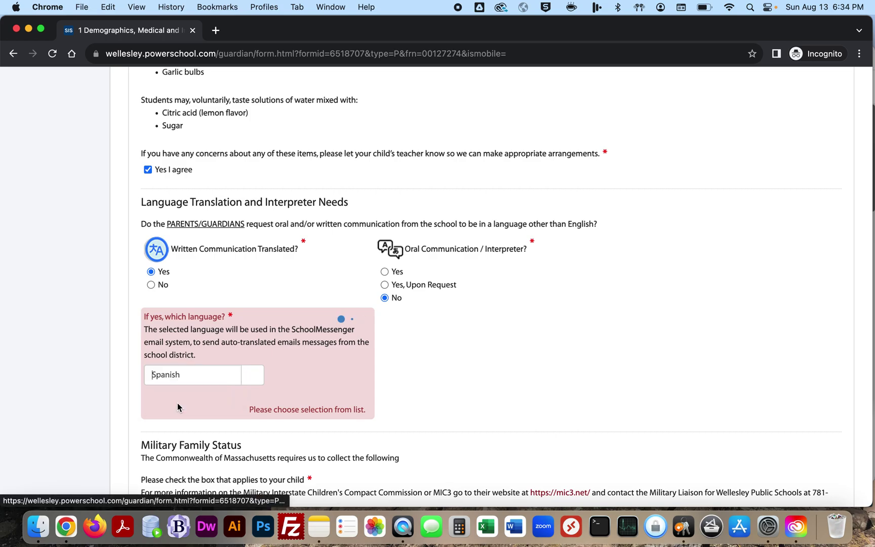
left_click(384, 285)
Step: Sign the Demographics form with the guardian's name, submit it and confirm the thank-you
scroll(334, 331, "down", 3)
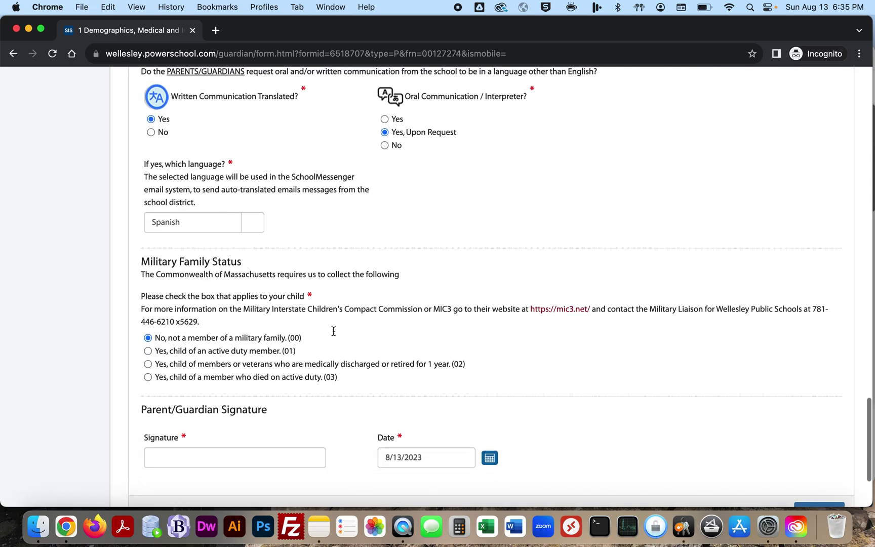
scroll(309, 302, "down", 3)
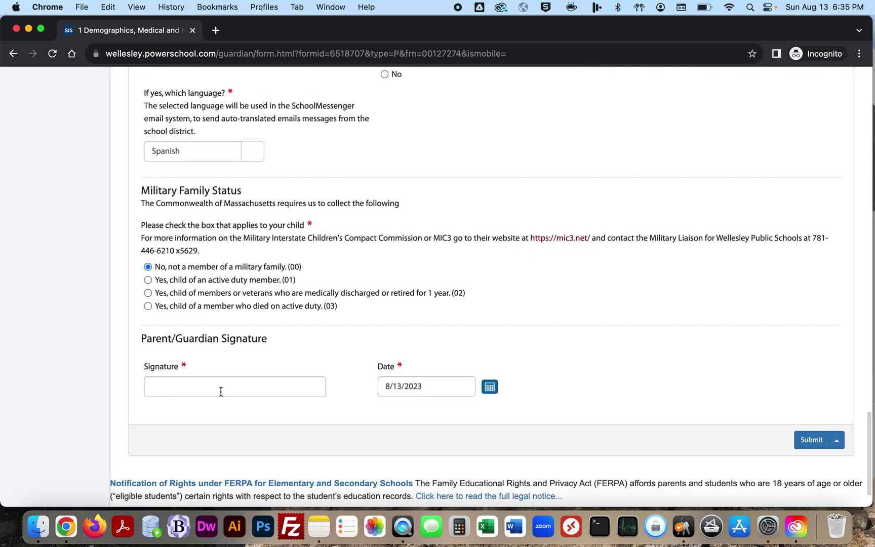
left_click(218, 379)
type("Amy Testing")
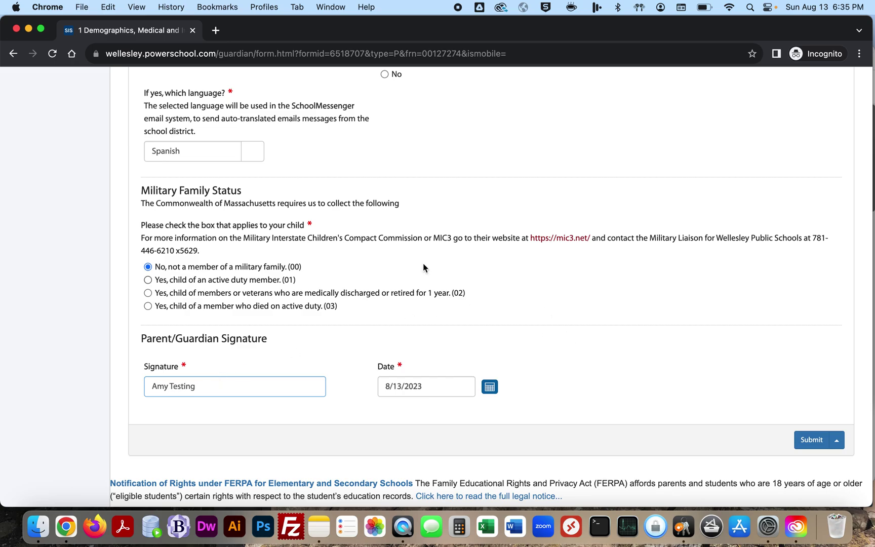
left_click(811, 439)
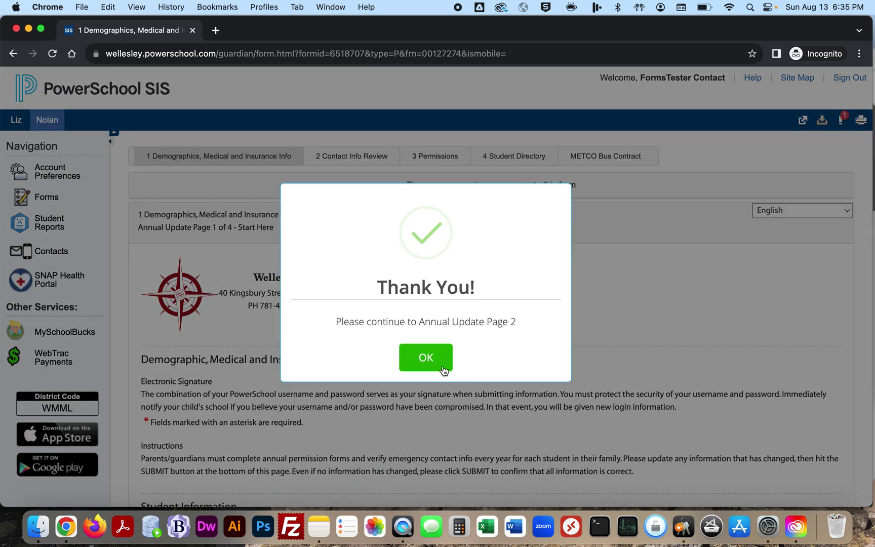
left_click(440, 363)
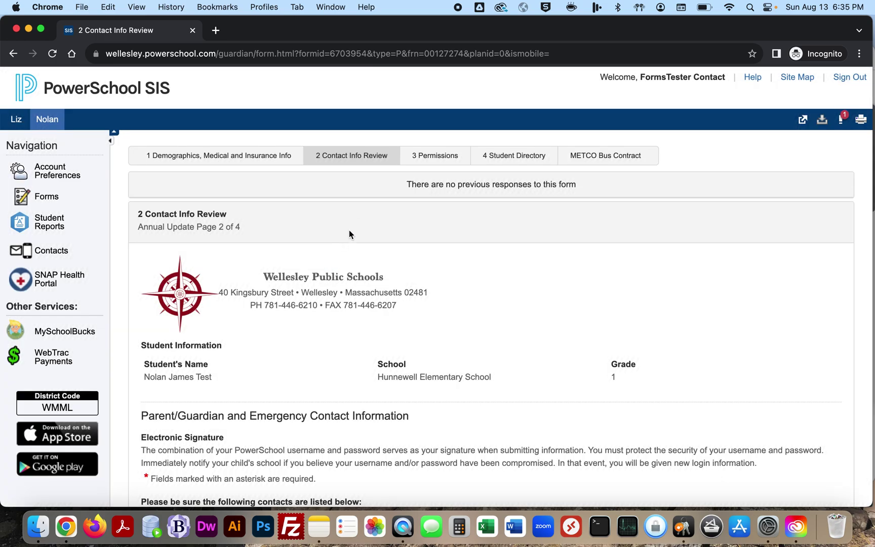
Step: Mark 'Yes, I need to make changes' on the Contact Info Review page
scroll(342, 258, "down", 6)
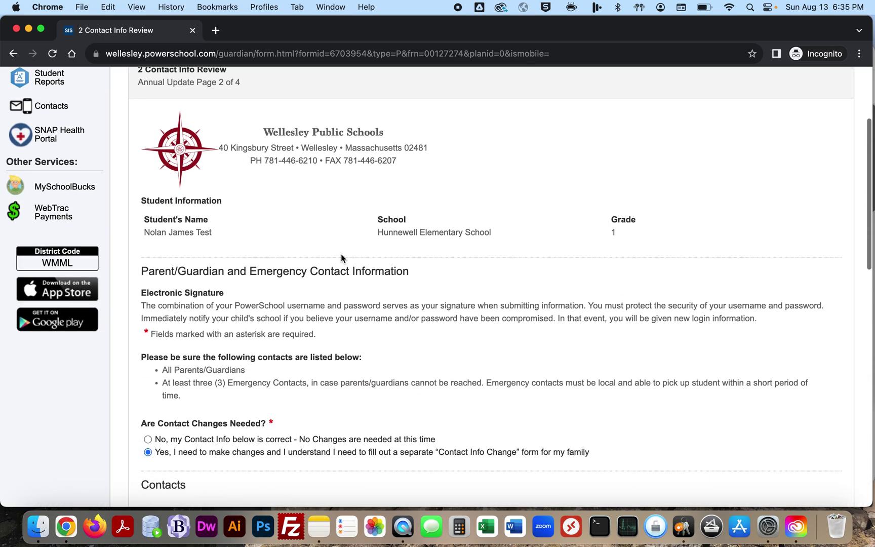
scroll(308, 314, "down", 3)
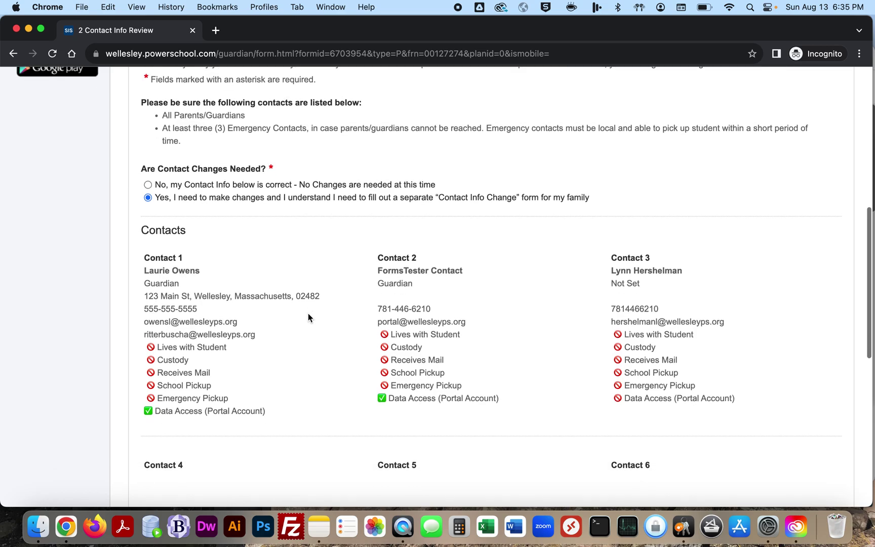
scroll(308, 317, "down", 3)
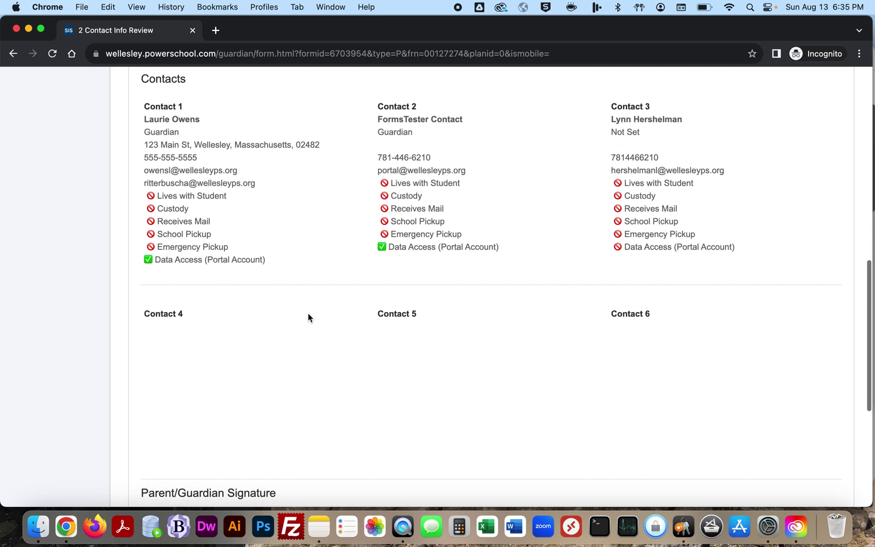
scroll(307, 318, "down", 1)
scroll(308, 313, "up", 6)
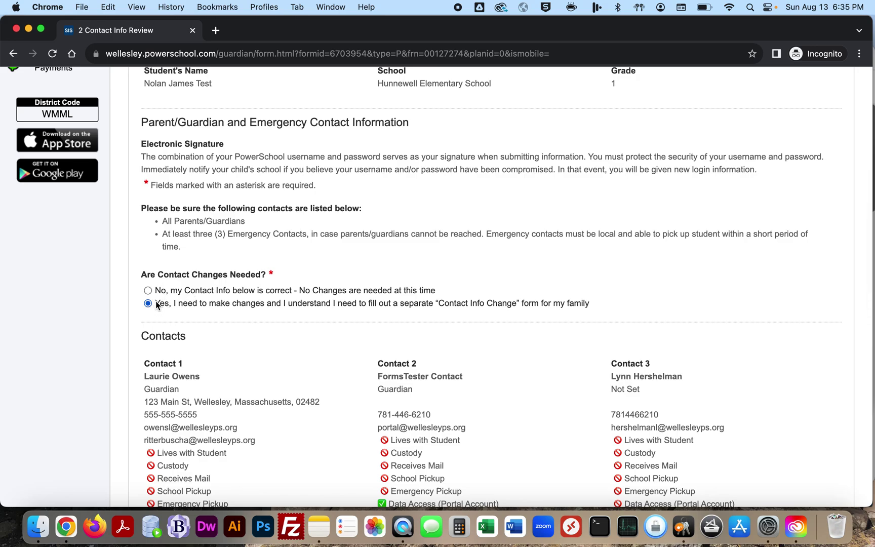
left_click(147, 292)
left_click(147, 303)
left_click_drag(439, 302, 516, 307)
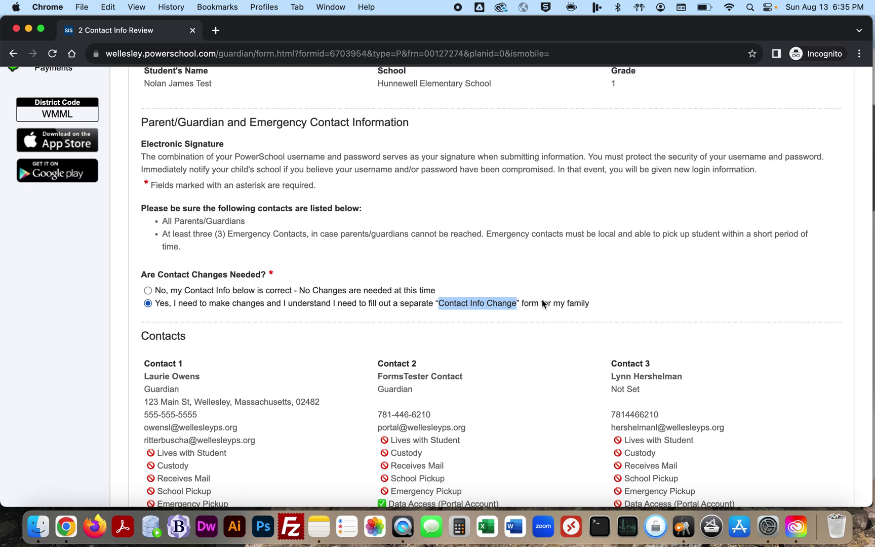
left_click(604, 310)
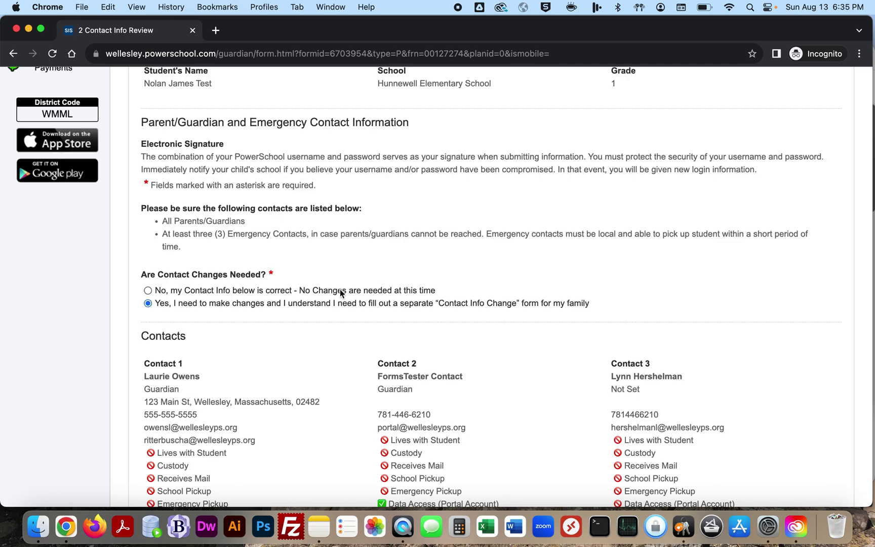
left_click(189, 293)
scroll(202, 329, "down", 3)
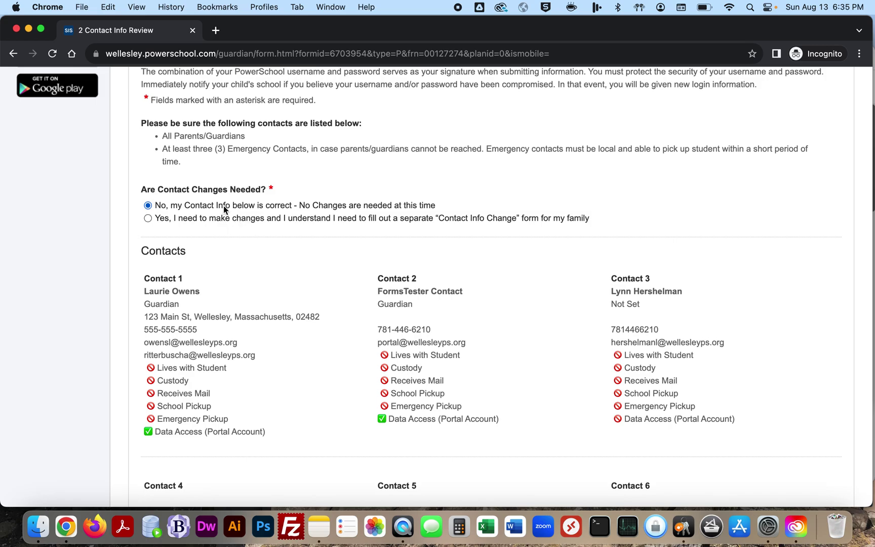
left_click(211, 219)
Step: Sign the Contact Info Review form with the guardian's name, submit it, and confirm
scroll(228, 308, "down", 10)
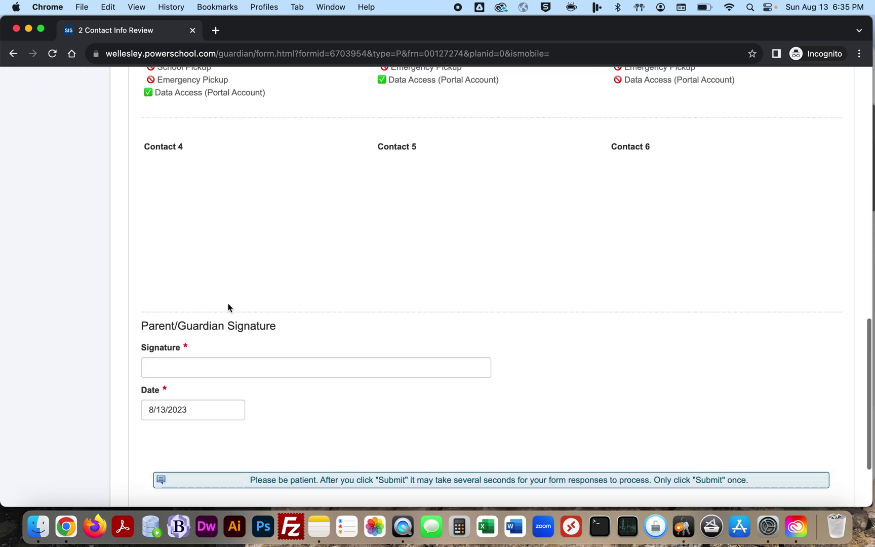
scroll(228, 307, "up", 8)
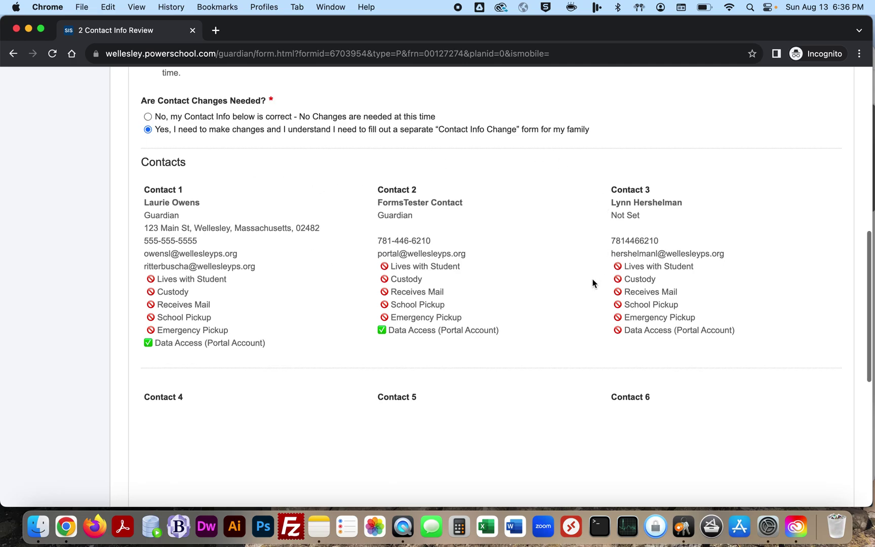
scroll(594, 282, "down", 8)
scroll(593, 283, "down", 2)
left_click(308, 279)
type("Amy Testing")
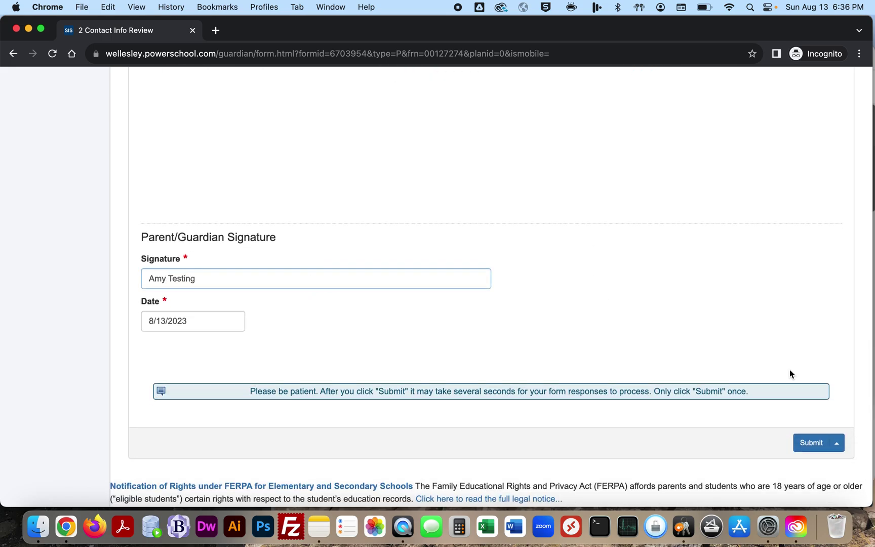
left_click(817, 438)
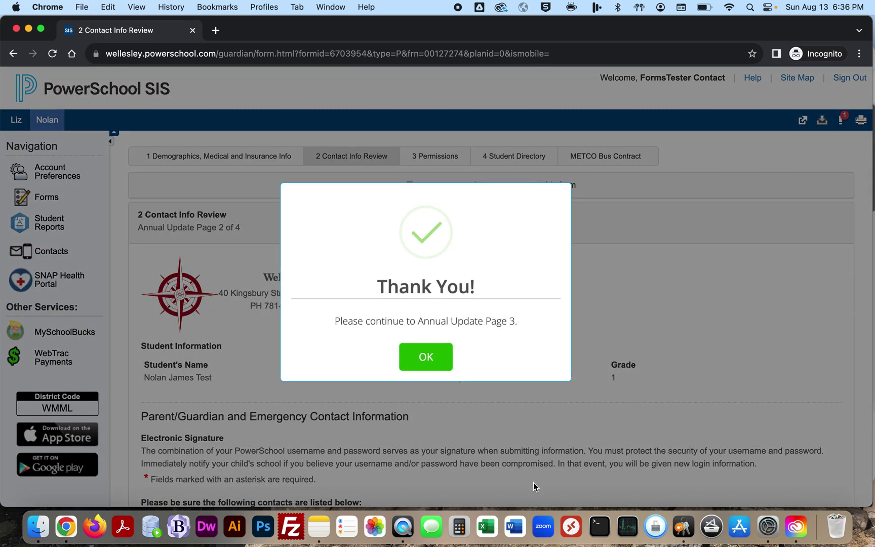
left_click(435, 363)
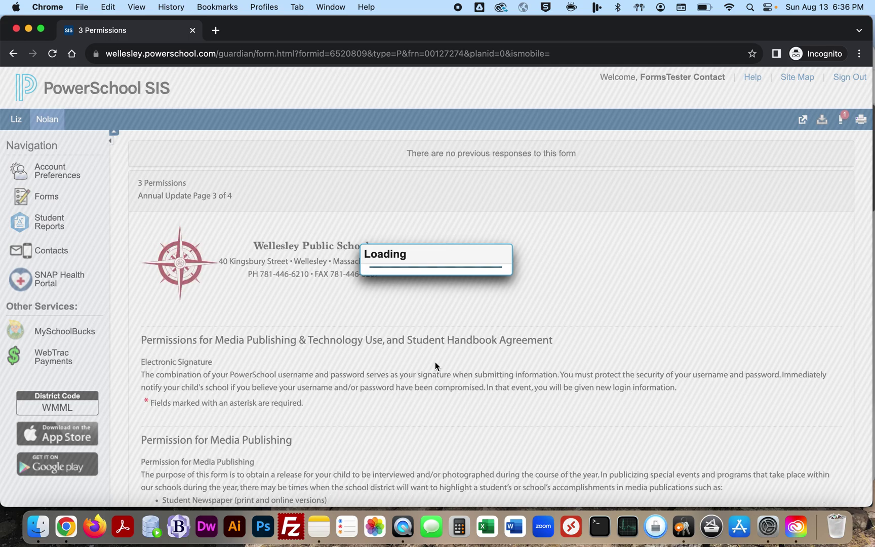
Step: Scroll the Permissions form and open the WPS Student Handbooks link in a new tab
scroll(415, 377, "down", 5)
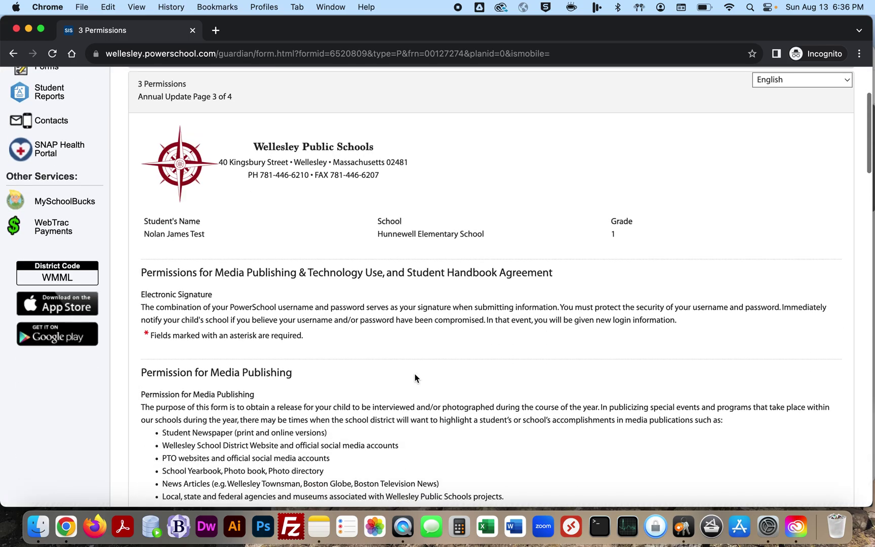
scroll(415, 377, "down", 2)
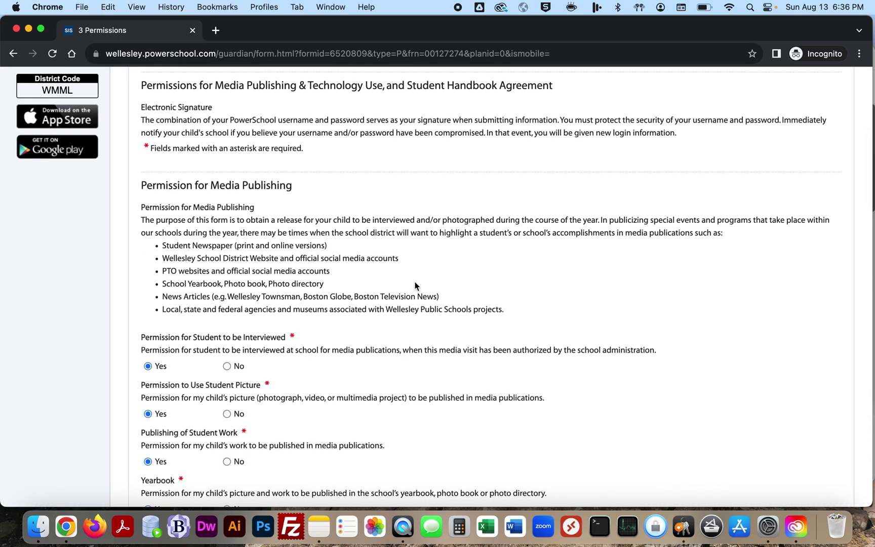
scroll(415, 286, "down", 1)
scroll(413, 286, "down", 4)
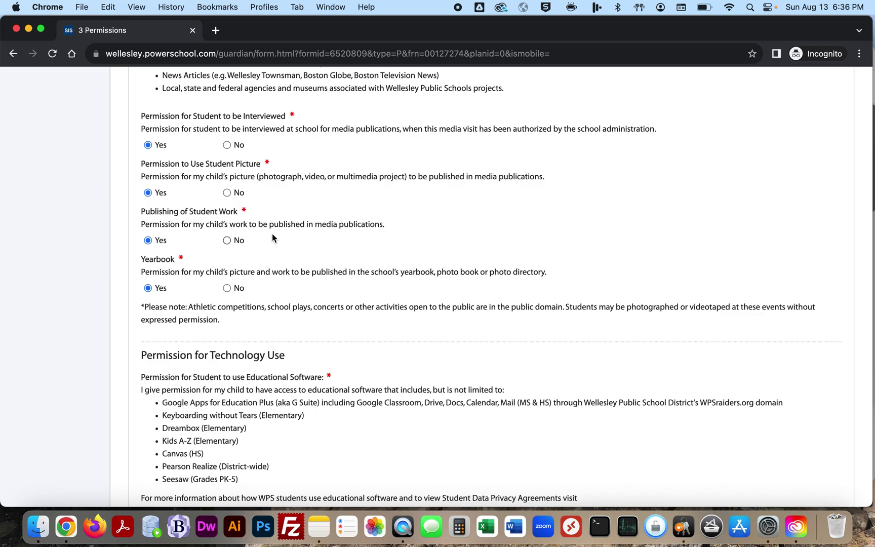
scroll(268, 282, "down", 5)
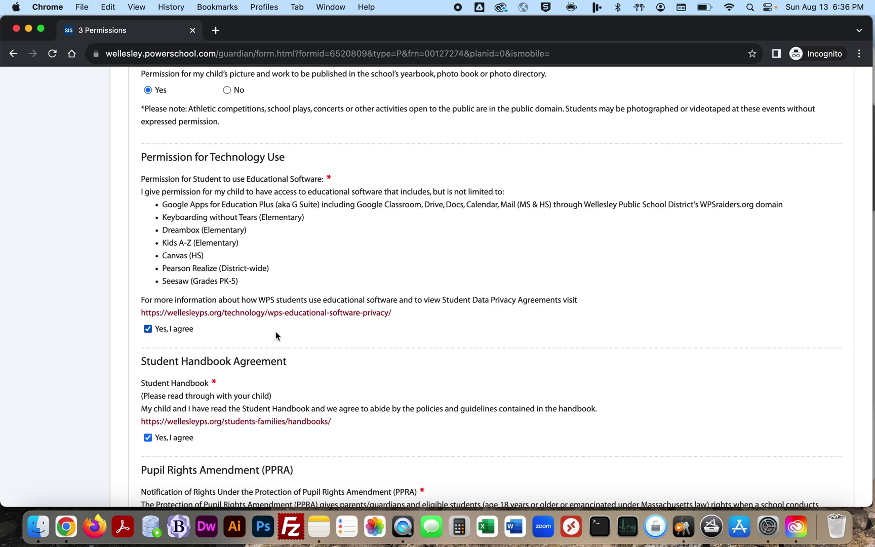
scroll(276, 331, "down", 4)
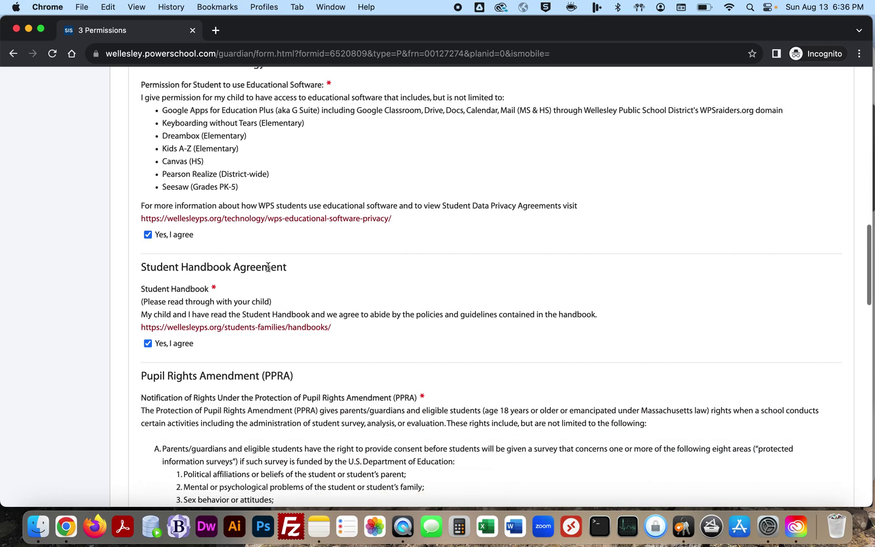
left_click(261, 327)
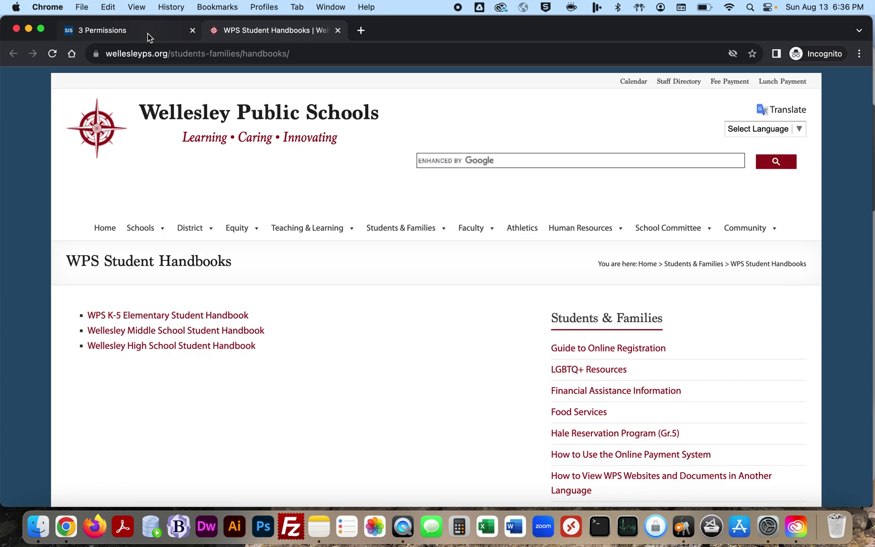
Step: Go back to the '3 Permissions' tab and review the form
left_click(148, 33)
scroll(286, 281, "down", 2)
scroll(287, 284, "down", 10)
scroll(288, 239, "up", 2)
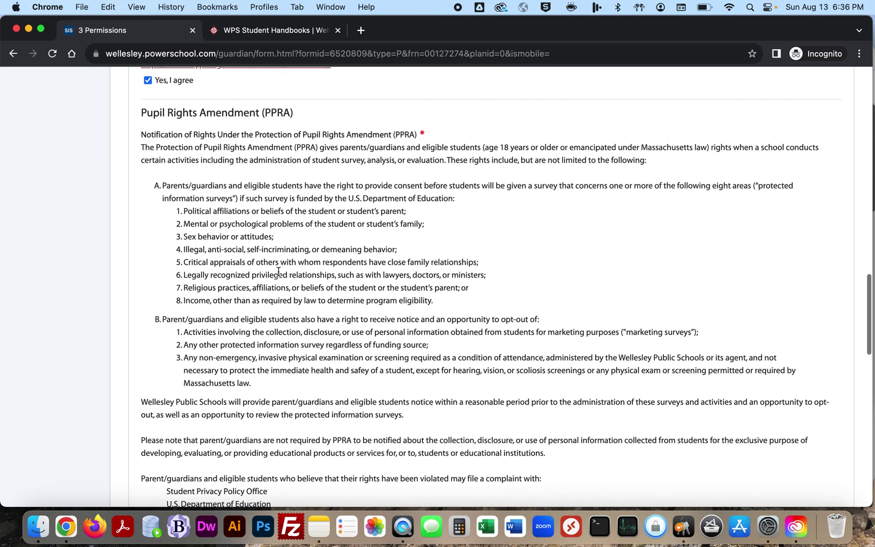
Step: Choose 'Yes, I agree' for the Classroom Device Take Home Permission
scroll(278, 271, "down", 15)
scroll(197, 339, "down", 1)
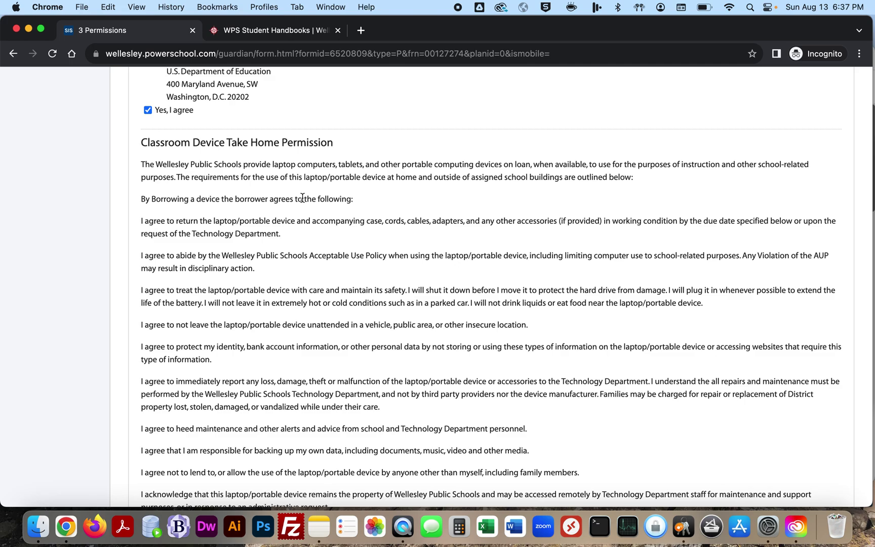
scroll(301, 238, "down", 6)
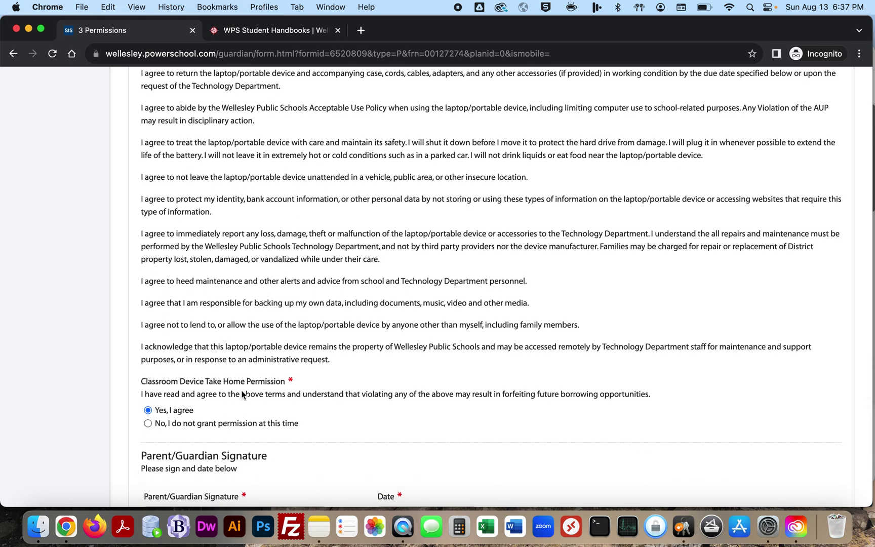
left_click(197, 427)
scroll(203, 401, "down", 4)
left_click(167, 318)
Step: Type the parent's name in the signature field and submit the Permissions form
left_click(183, 420)
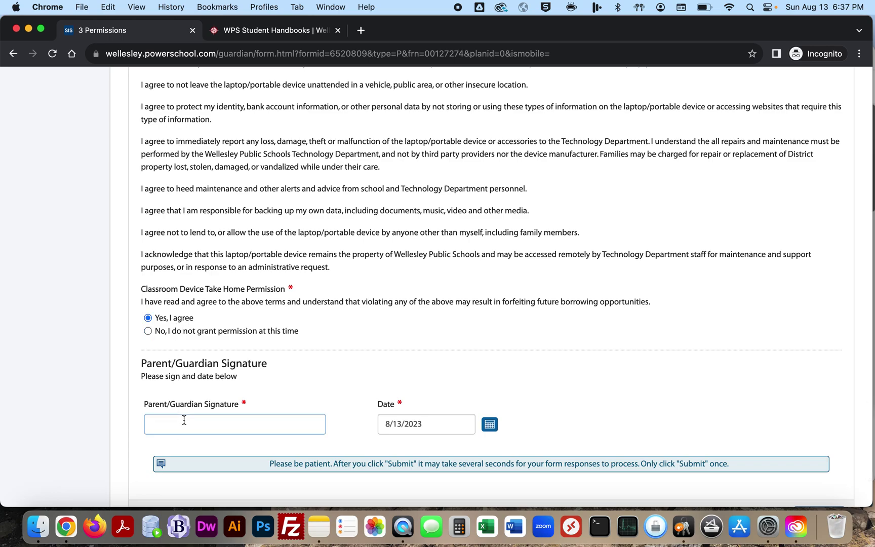
scroll(238, 312, "up", 10)
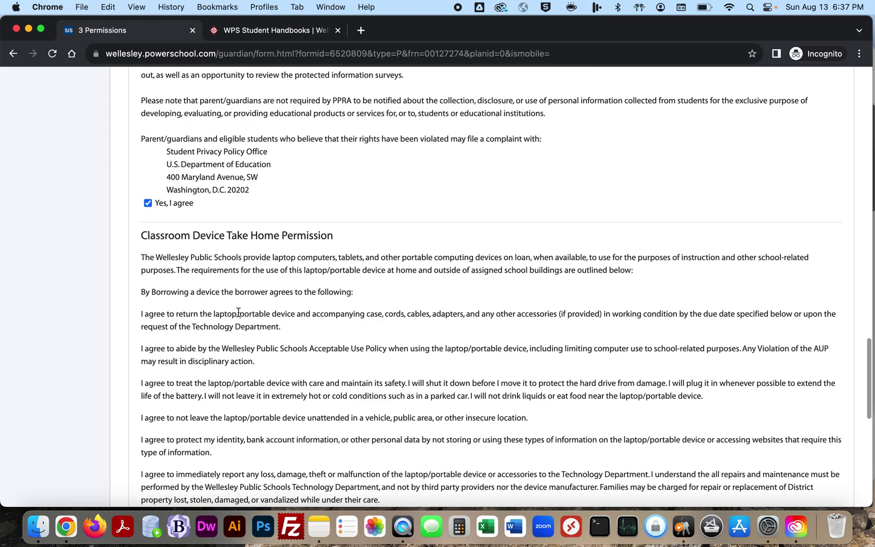
scroll(238, 313, "down", 10)
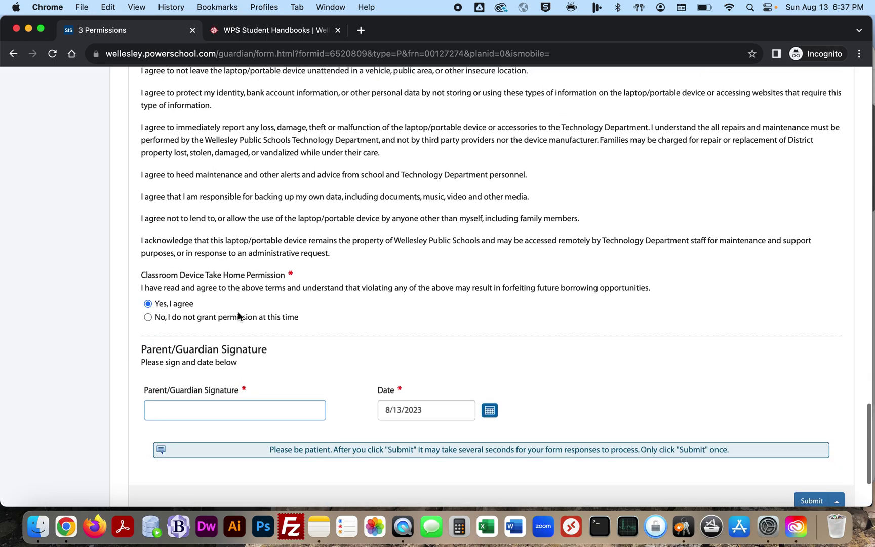
scroll(239, 316, "down", 3)
type("Amy Testing")
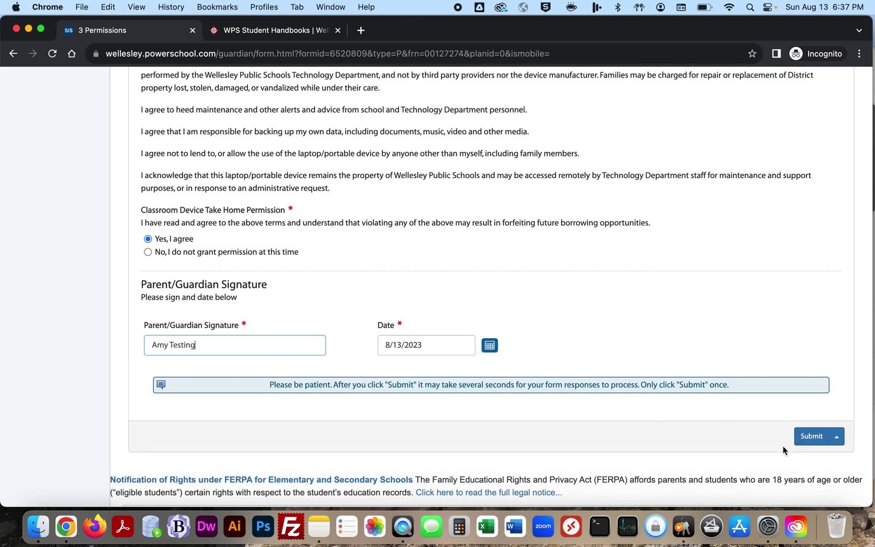
left_click(811, 435)
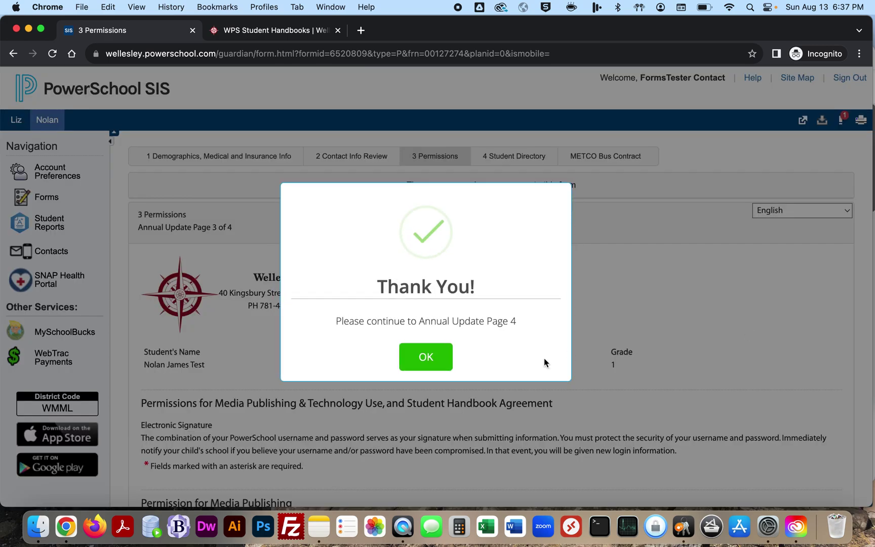
Step: Dismiss the thank-you message and set the WPS partners sharing choice
left_click(429, 355)
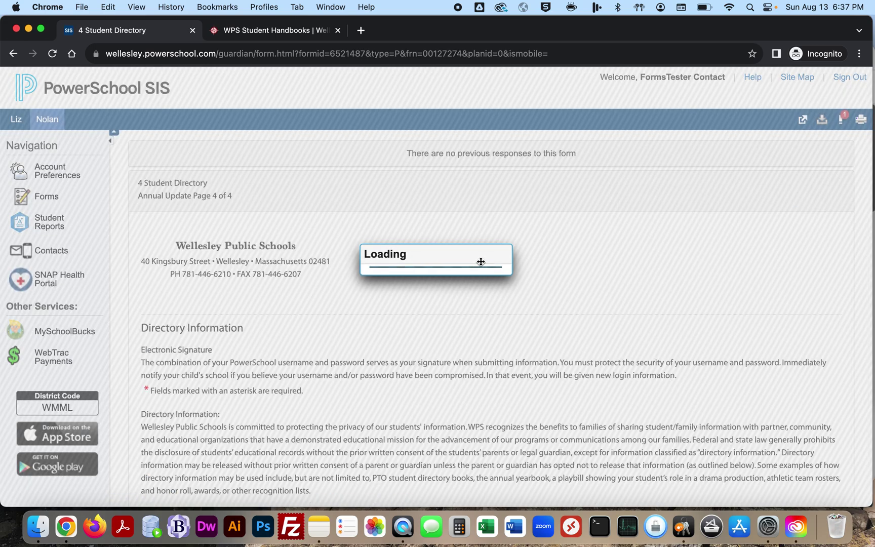
scroll(396, 268, "down", 5)
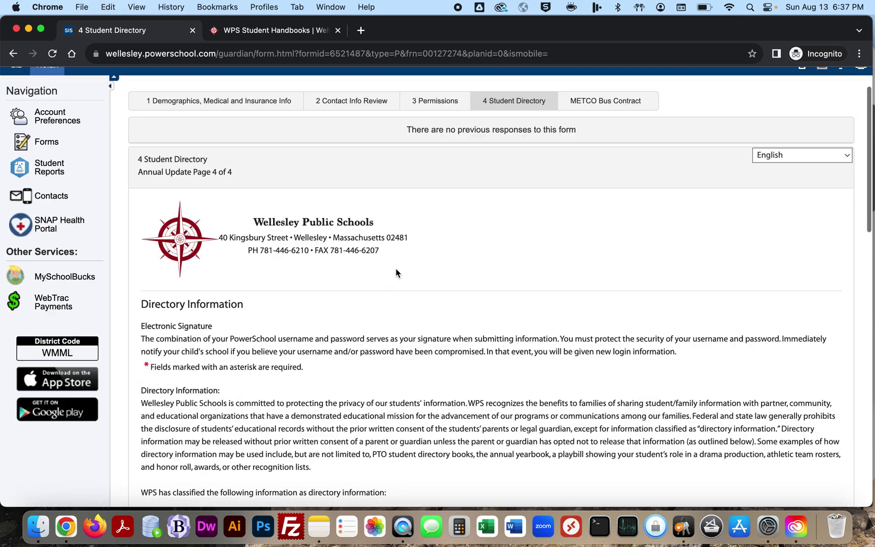
scroll(396, 269, "down", 6)
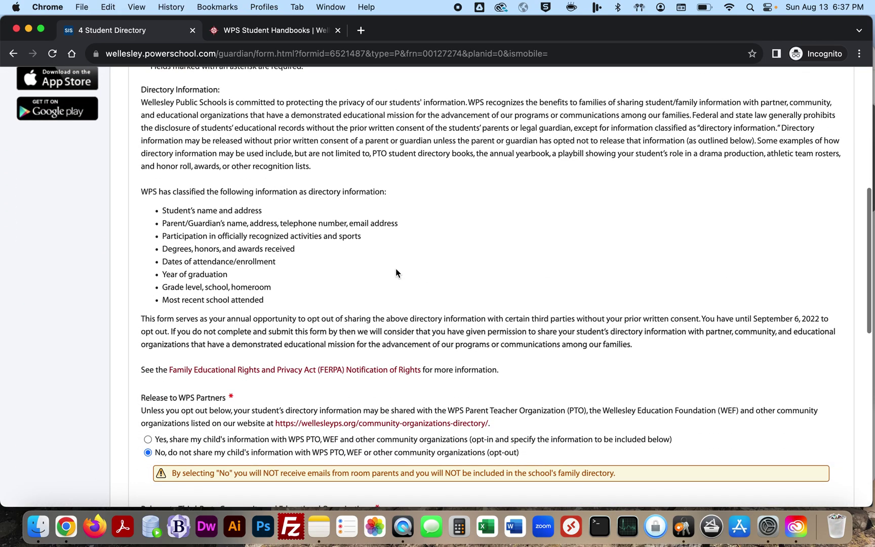
scroll(396, 269, "down", 2)
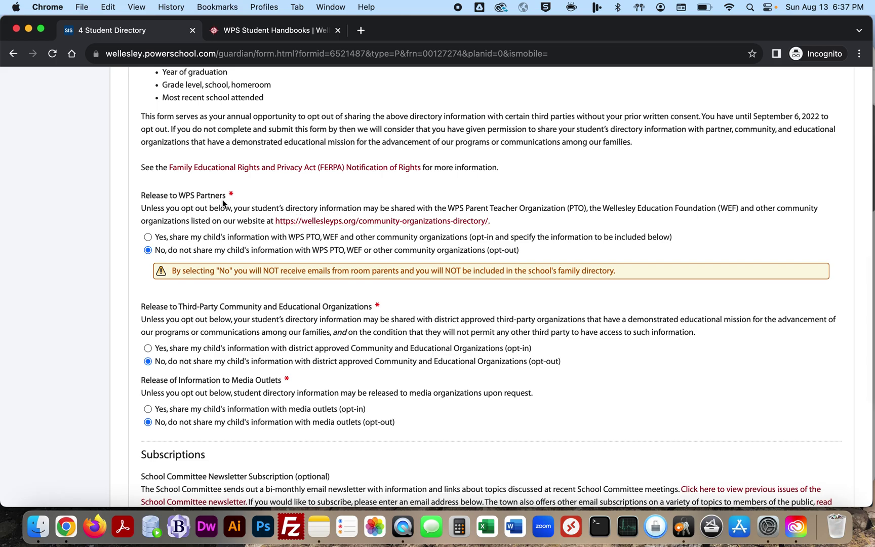
left_click(148, 237)
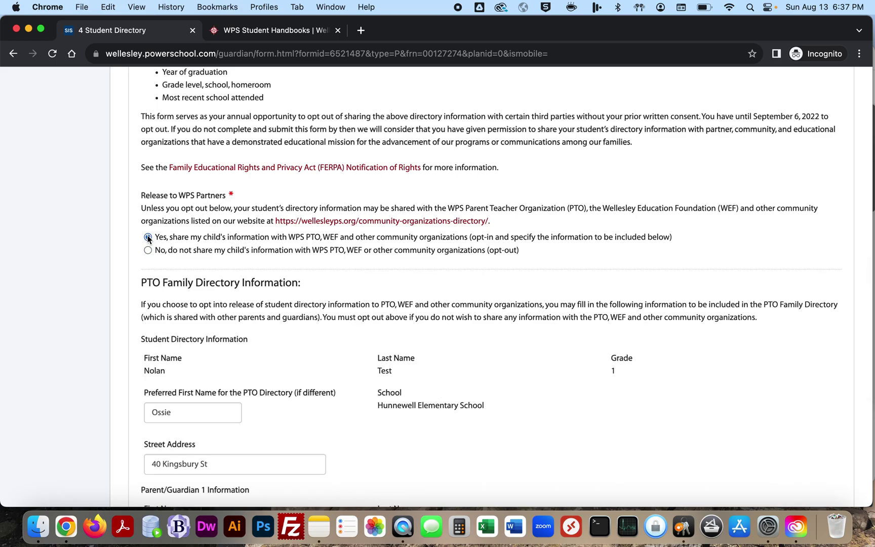
left_click(148, 250)
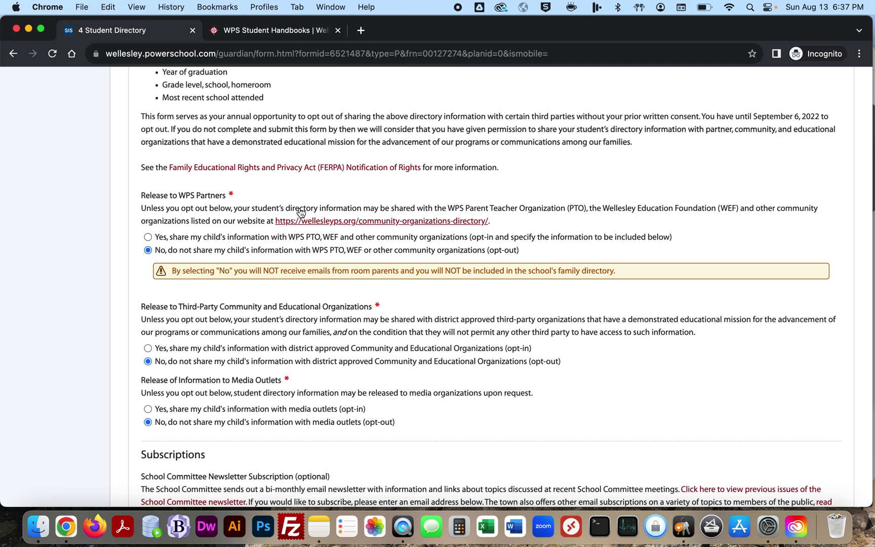
left_click(223, 239)
Step: Select the newsletter subscription email, sign, and submit the Student Directory form
scroll(211, 285, "down", 3)
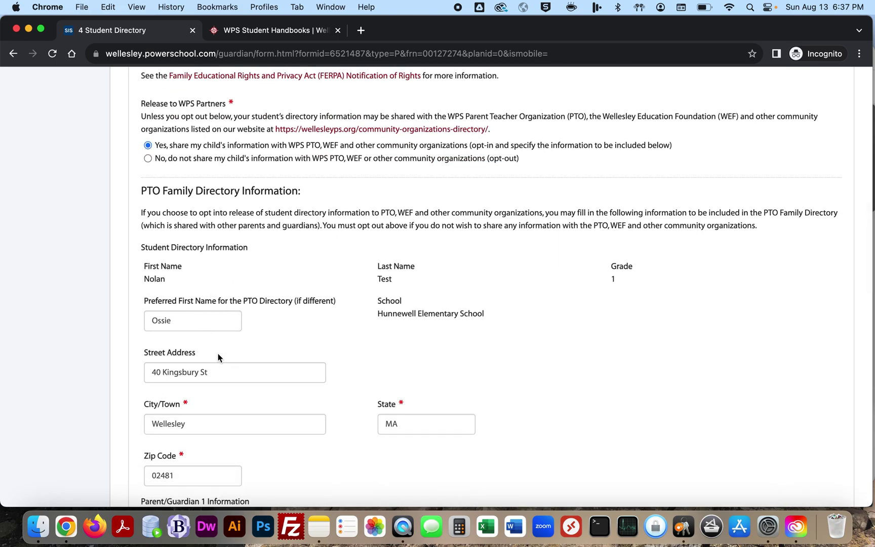
scroll(220, 359, "down", 5)
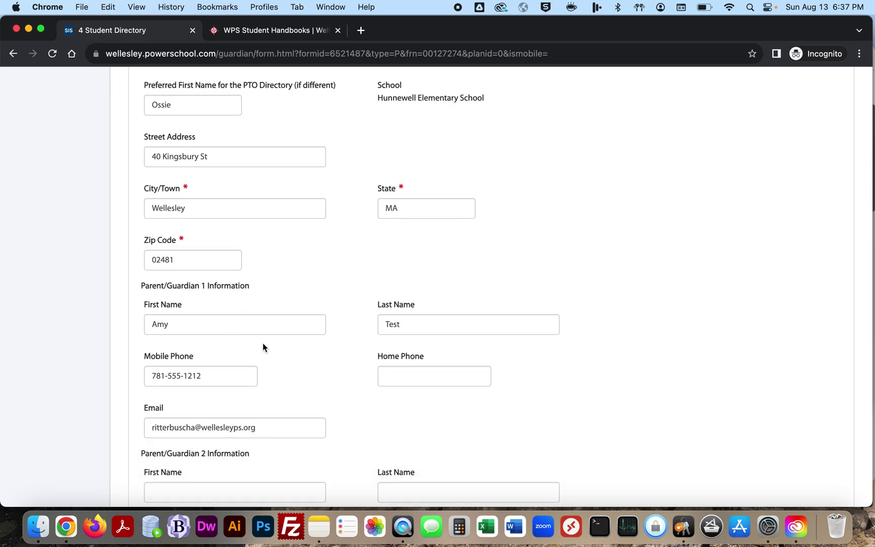
scroll(262, 346, "down", 5)
scroll(261, 346, "up", 1)
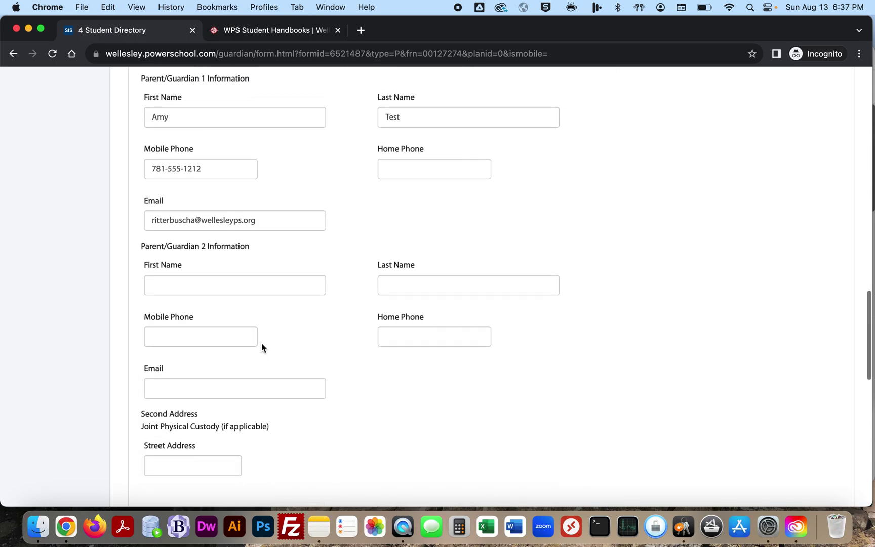
scroll(260, 301, "down", 3)
scroll(261, 305, "down", 4)
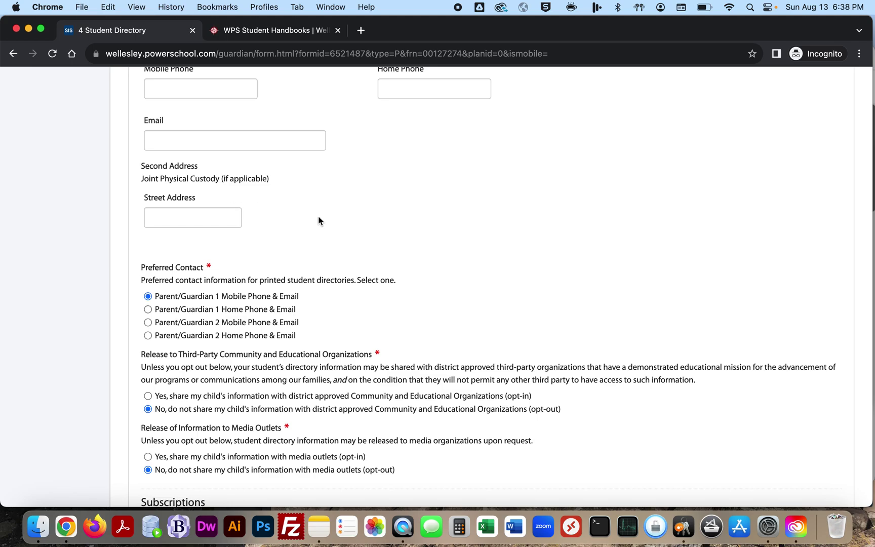
scroll(318, 216, "down", 3)
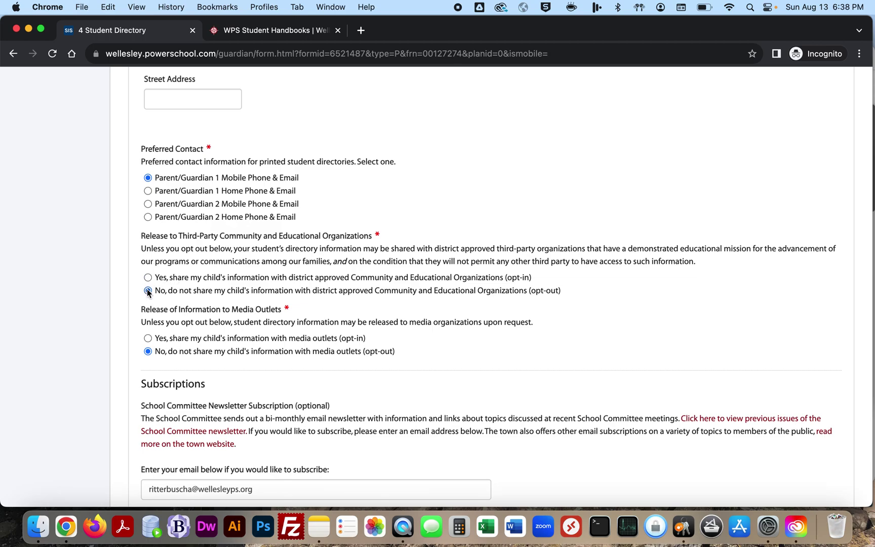
scroll(148, 292, "down", 4)
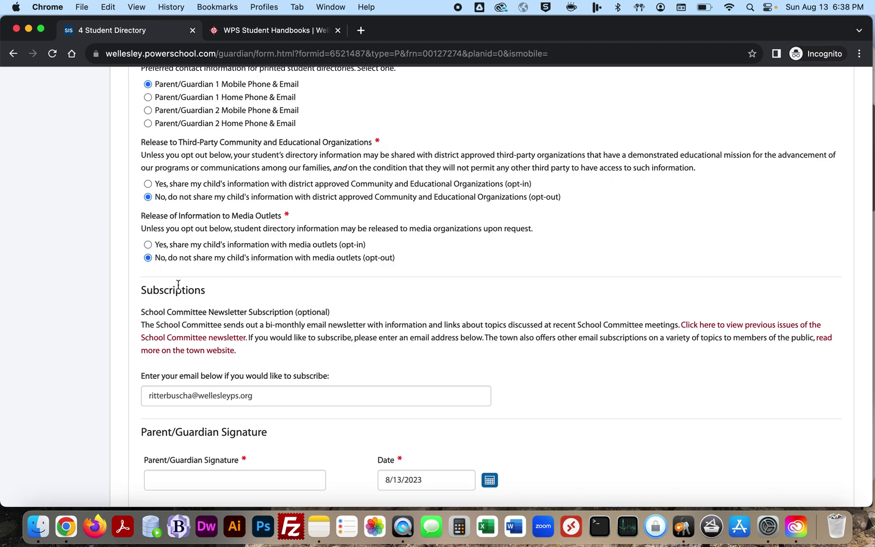
scroll(178, 284, "down", 4)
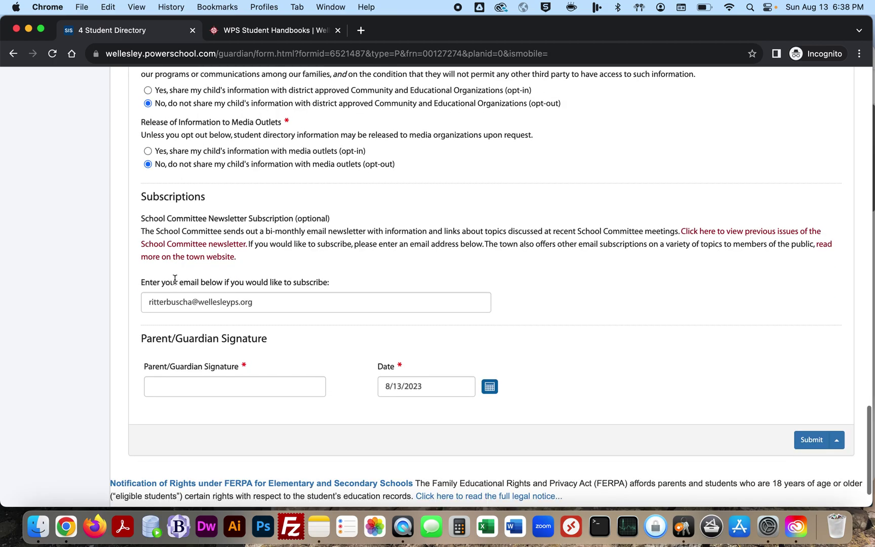
left_click(287, 303)
left_click(180, 386)
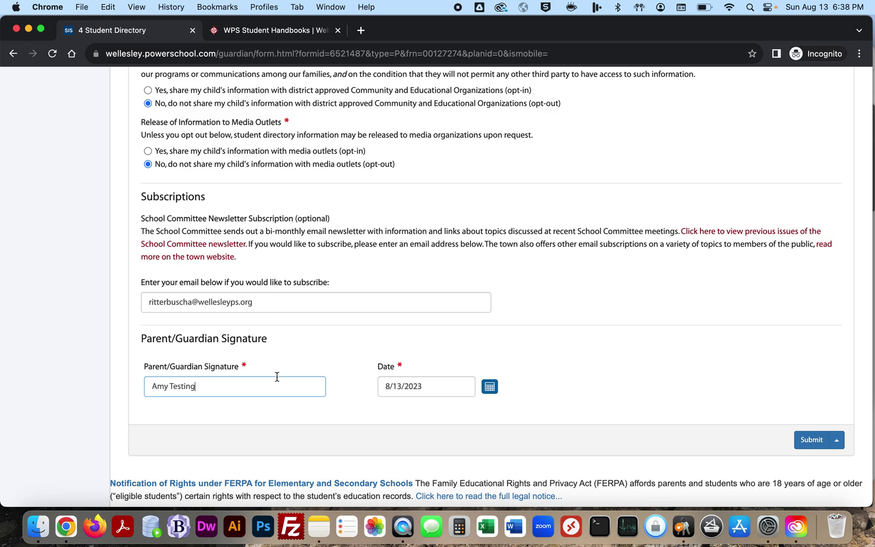
left_click(810, 439)
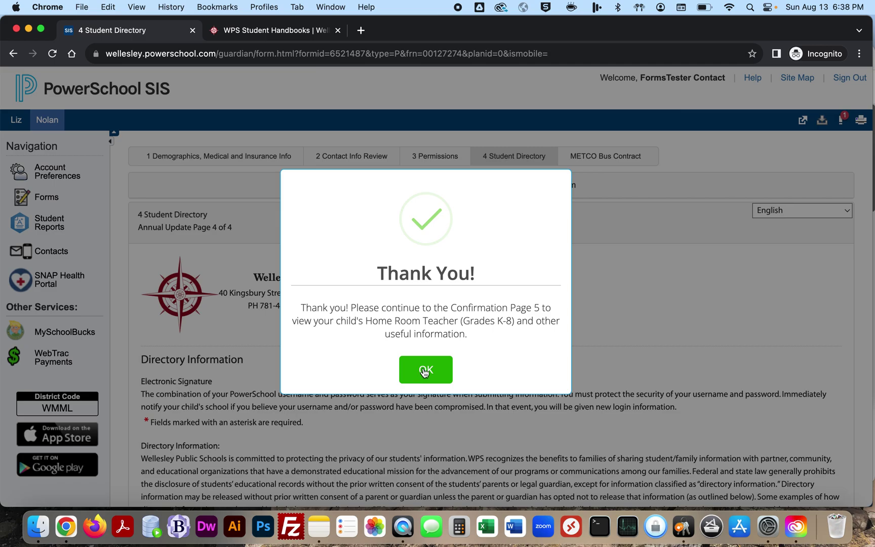
Step: Close the Thank You dialog and review the Confirmation page's directory details, permissions and newsletter subscription
left_click(424, 371)
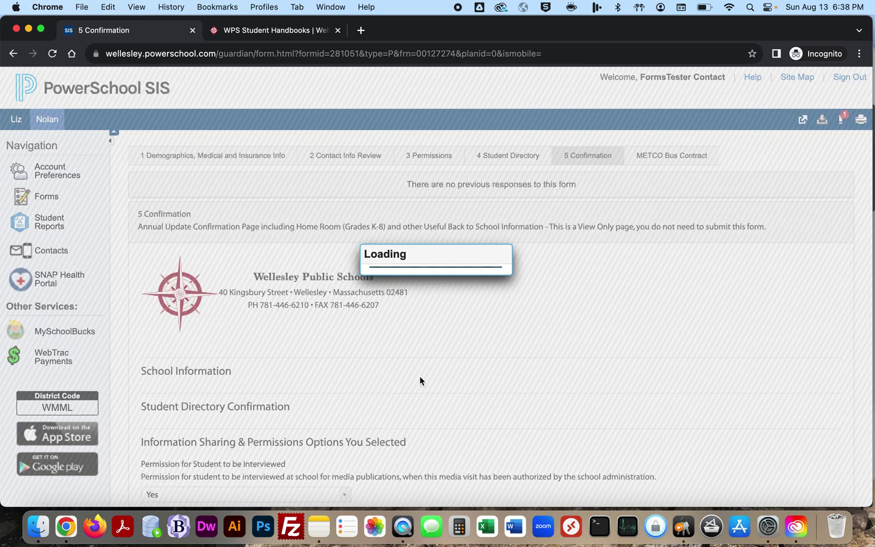
scroll(442, 309, "down", 1)
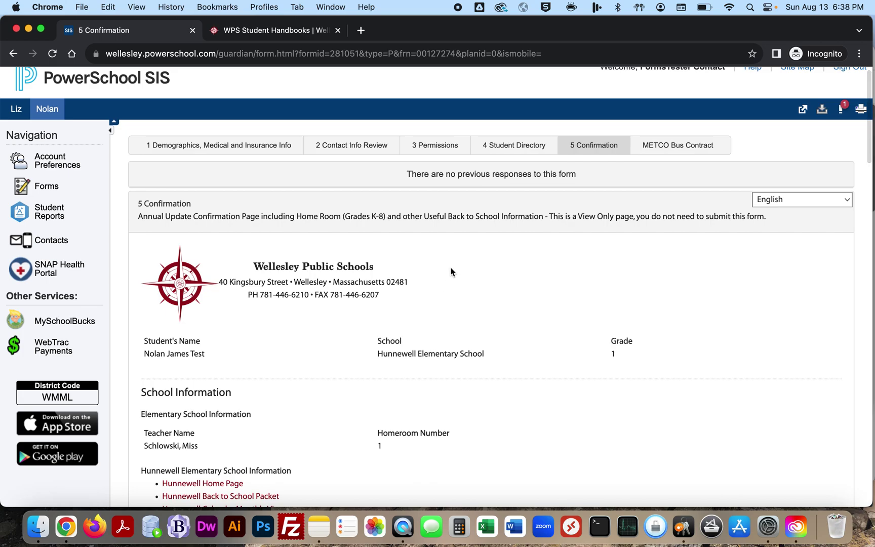
scroll(451, 276, "down", 3)
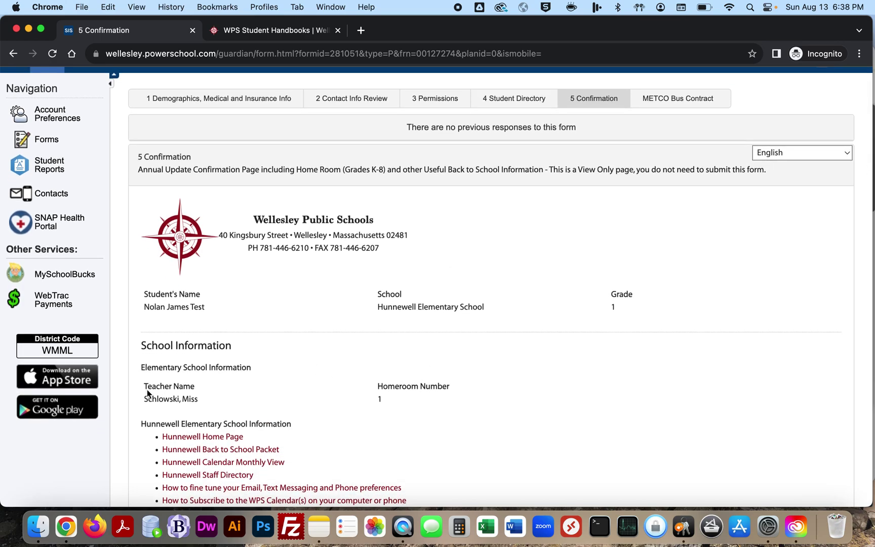
scroll(145, 393, "down", 2)
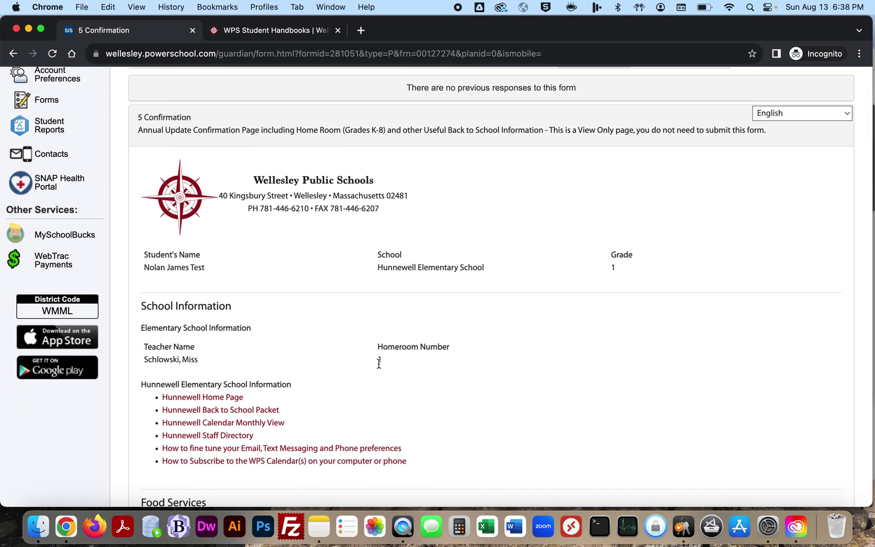
scroll(390, 363, "down", 5)
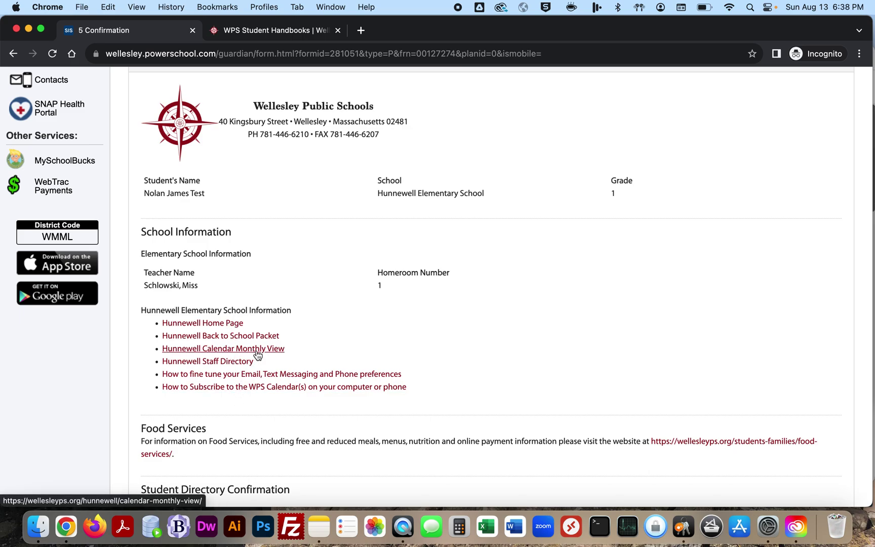
scroll(322, 324, "down", 3)
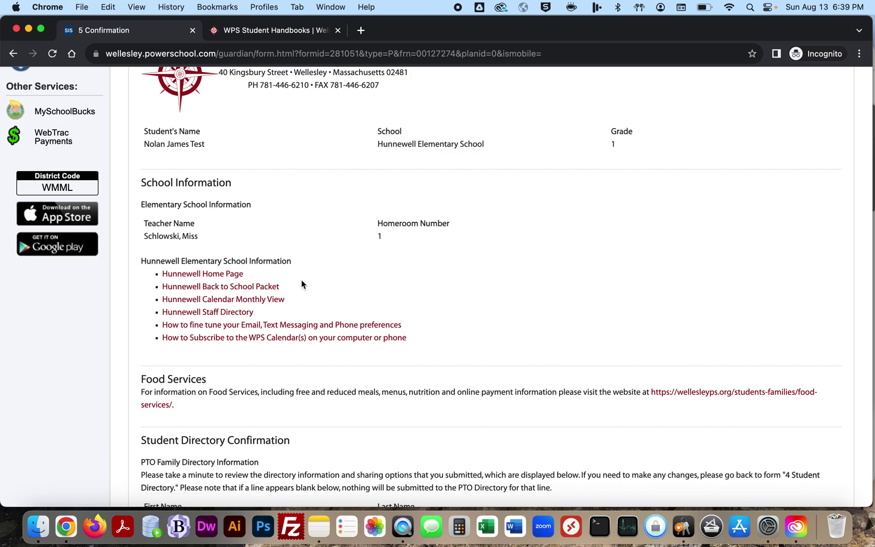
scroll(302, 284, "down", 10)
scroll(249, 291, "down", 15)
scroll(247, 262, "down", 20)
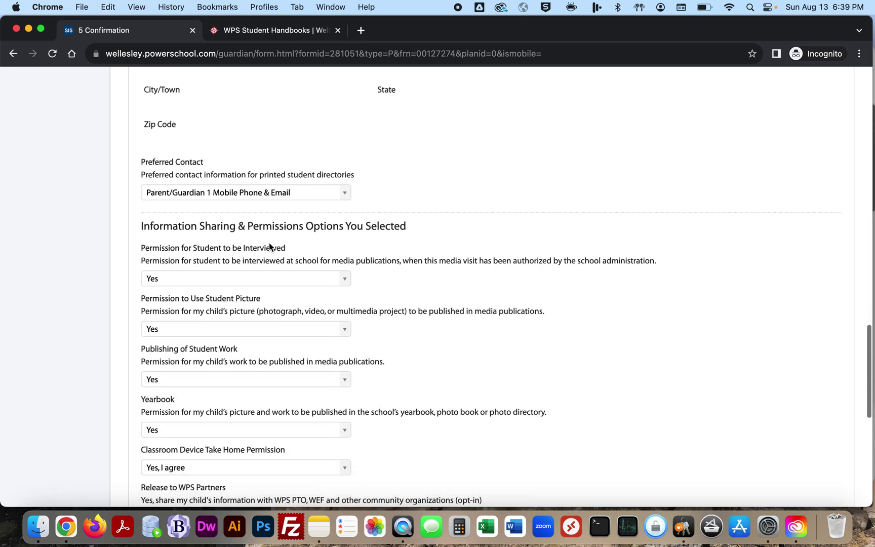
scroll(269, 243, "down", 15)
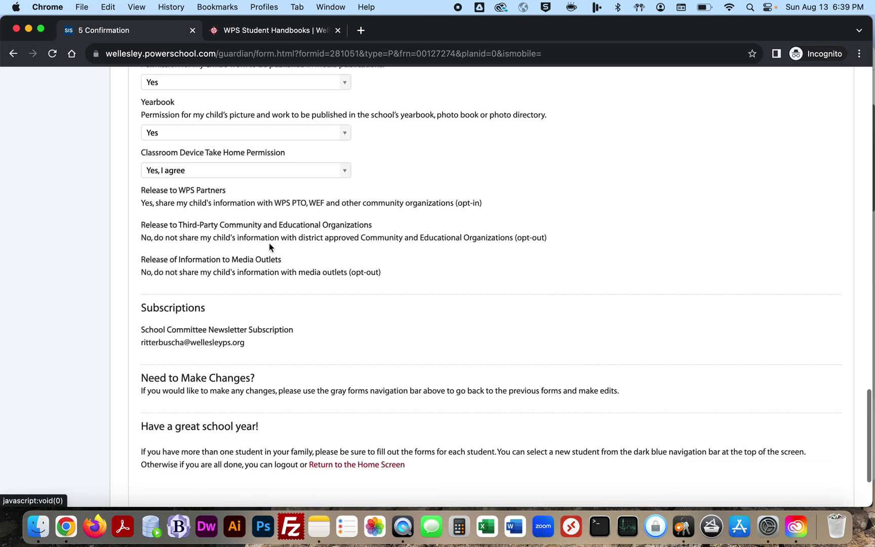
scroll(269, 246, "down", 5)
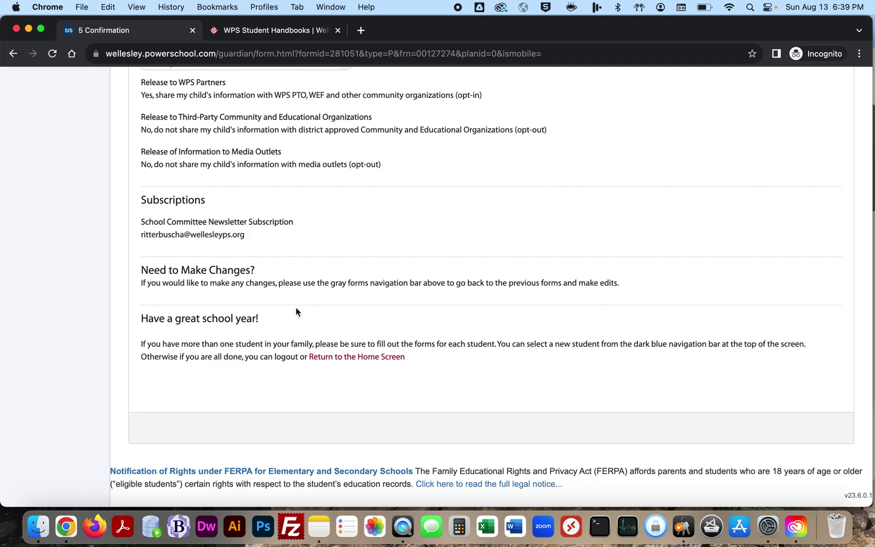
scroll(296, 309, "up", 20)
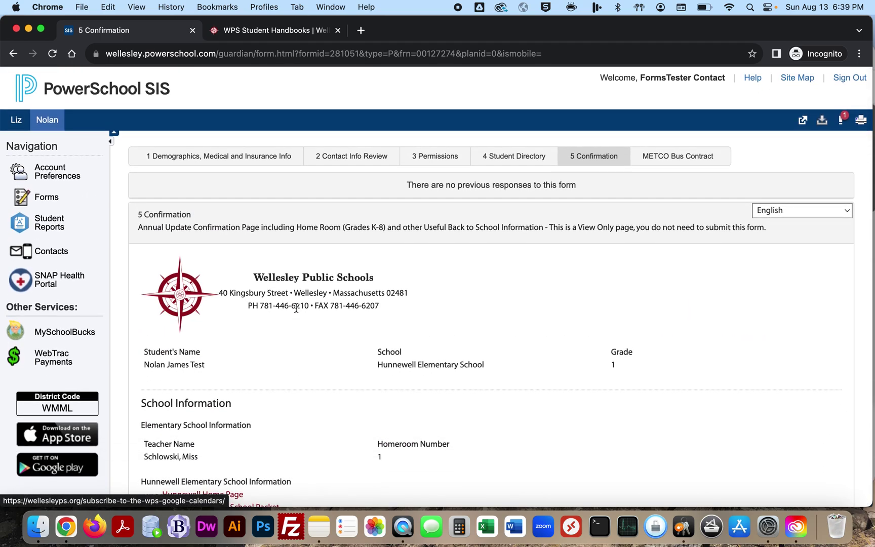
Step: Switch to the high-school student and open the '1 Demographics, Medical and Insurance Info' form
left_click(15, 120)
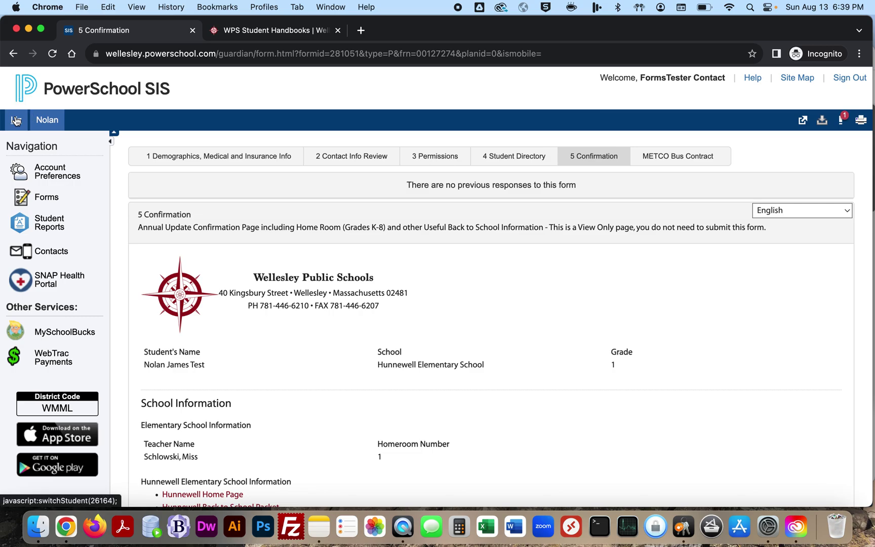
left_click(472, 213)
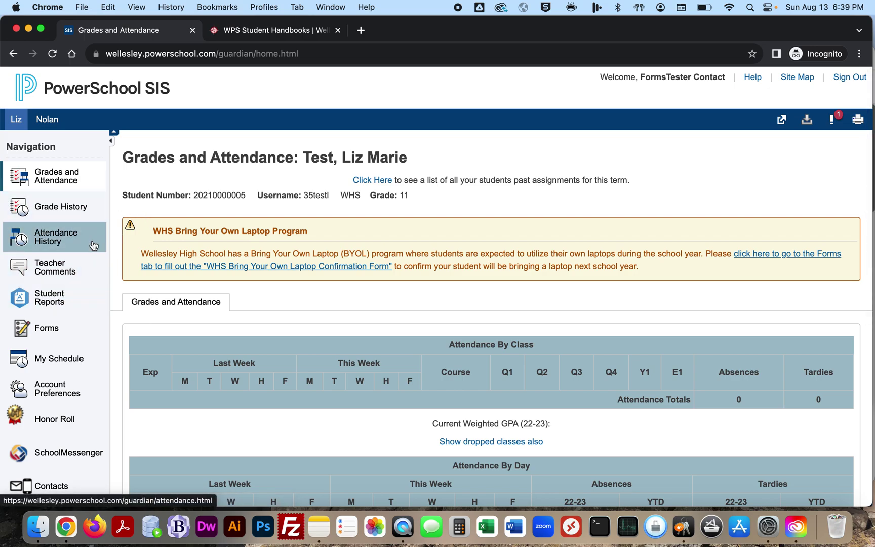
left_click(44, 328)
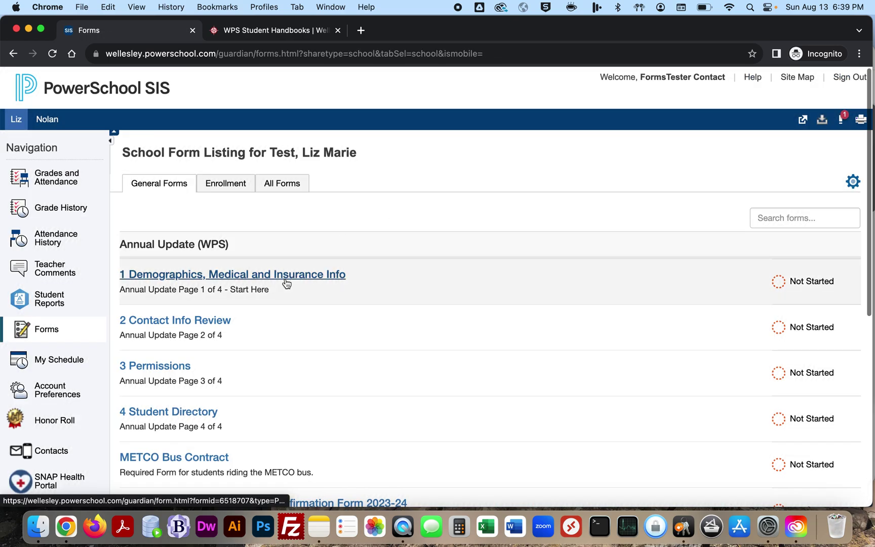
left_click(287, 275)
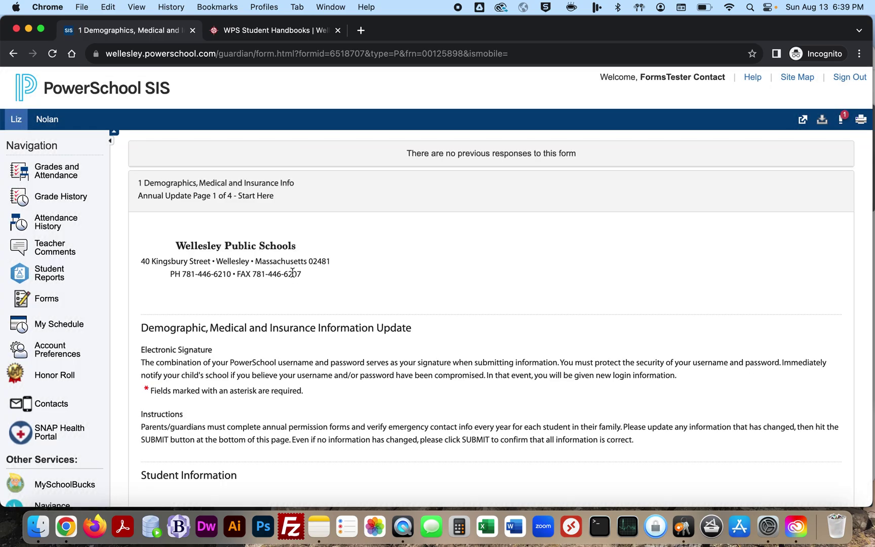
scroll(292, 283, "down", 5)
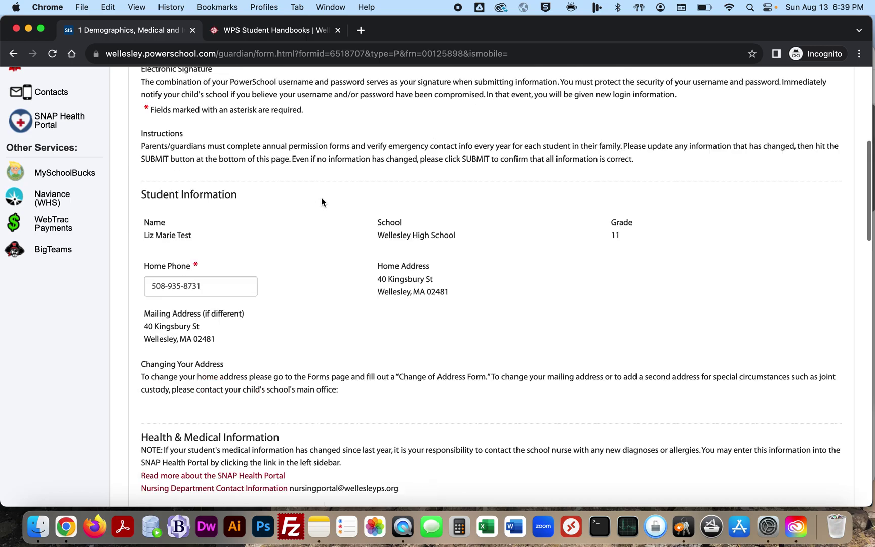
scroll(315, 221, "down", 8)
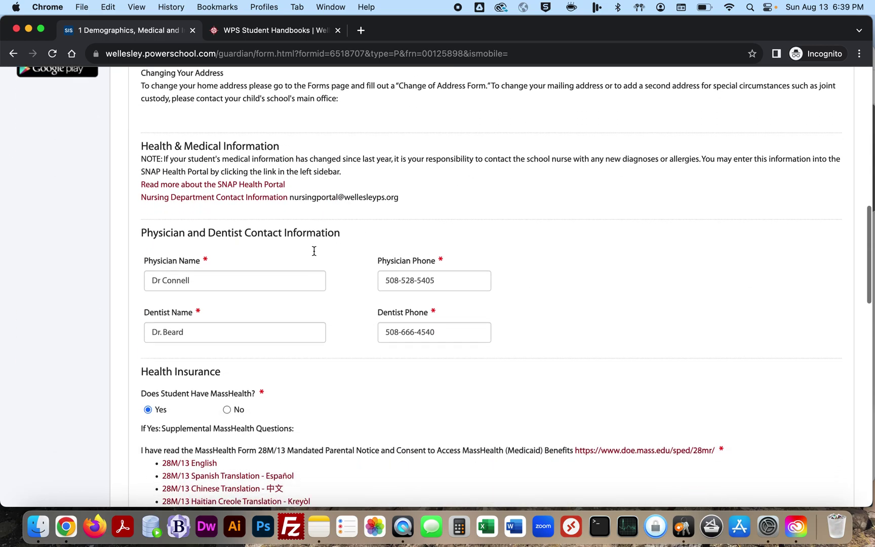
scroll(314, 250, "down", 8)
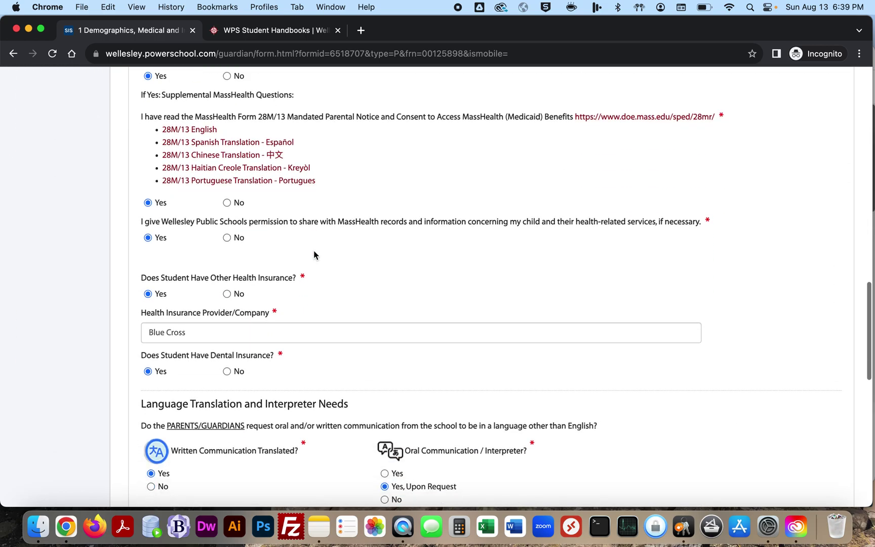
scroll(310, 275, "down", 8)
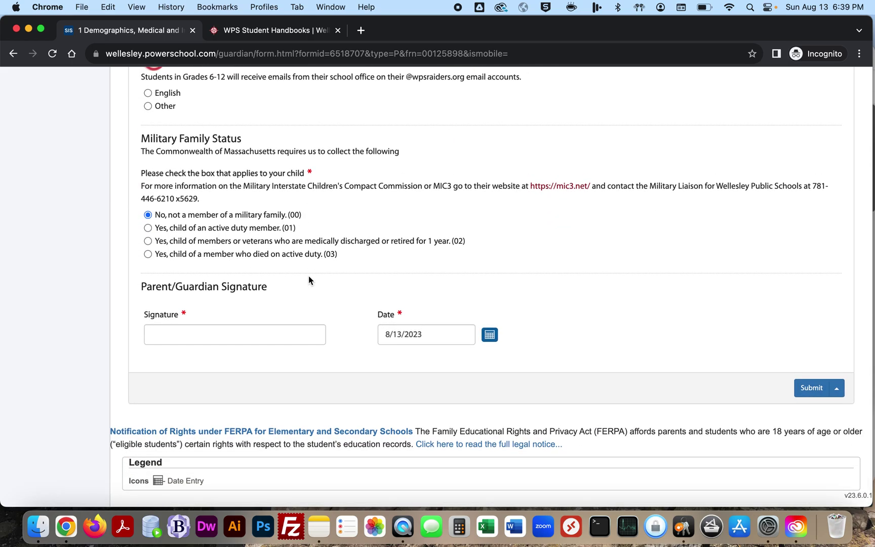
scroll(308, 279, "up", 20)
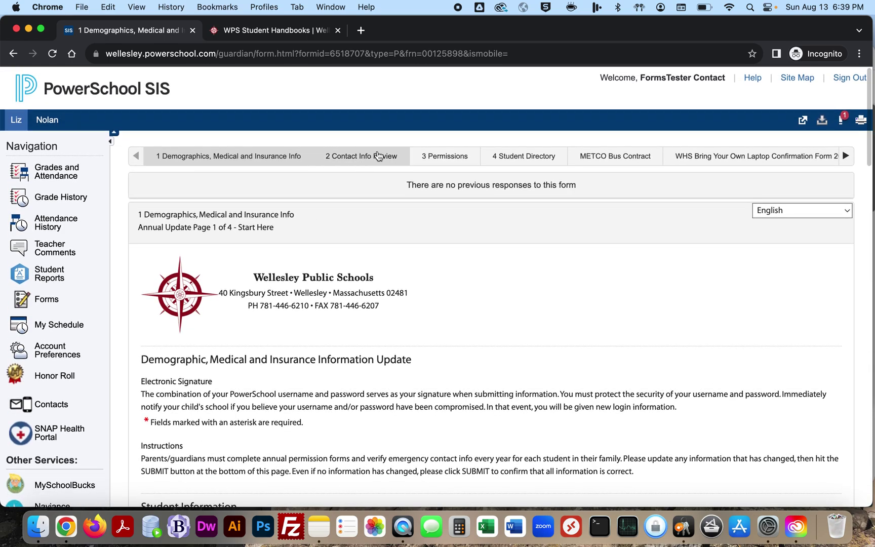
Step: Move to the Contact Info Review form, confirming the navigation
left_click(372, 156)
left_click(465, 353)
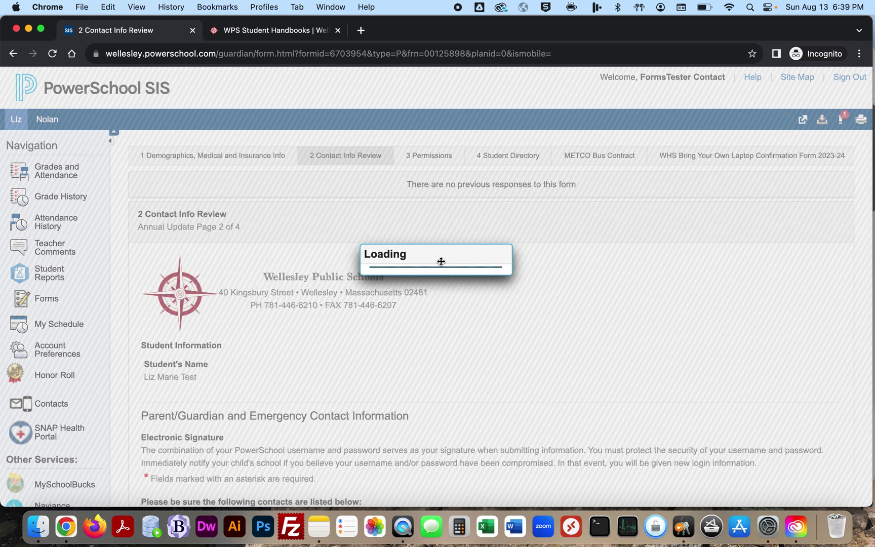
scroll(348, 351, "down", 10)
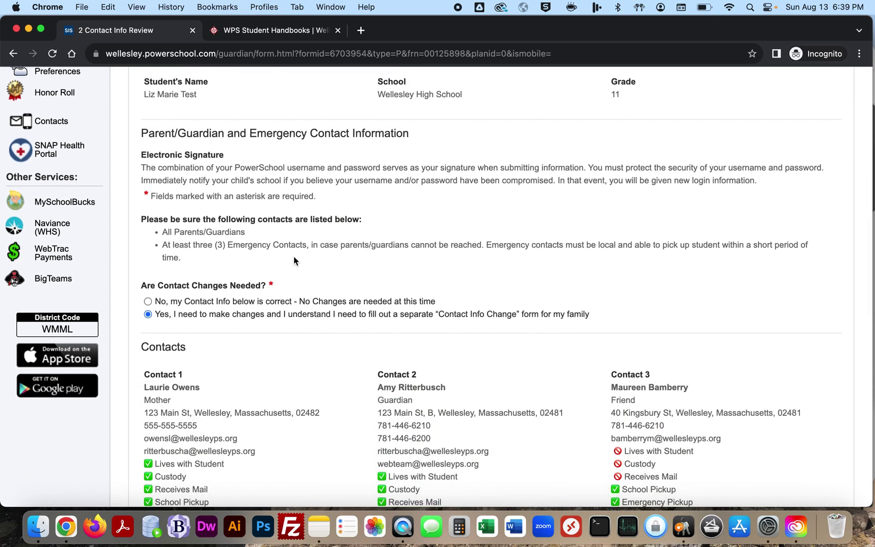
scroll(293, 256, "down", 4)
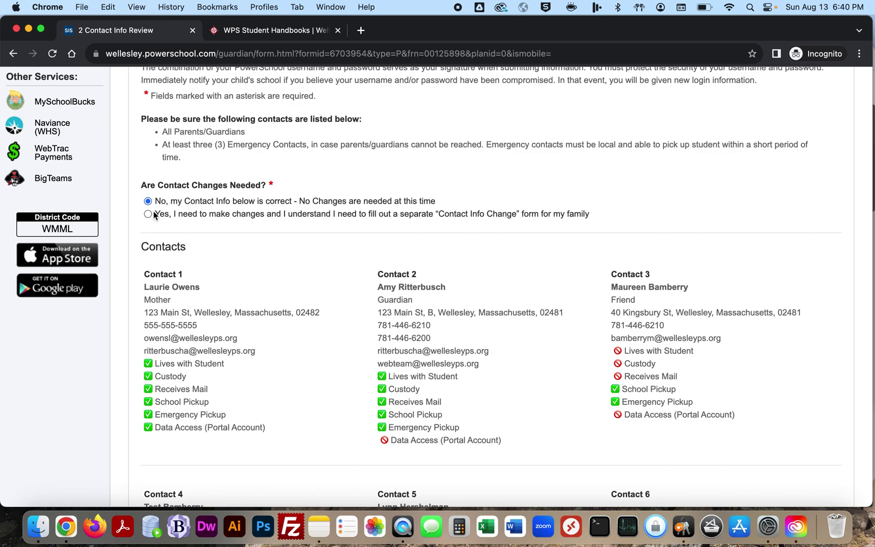
Step: Answer that contact changes are needed, start the signature, then request the '3 Permissions' page
left_click(149, 214)
scroll(246, 261, "down", 5)
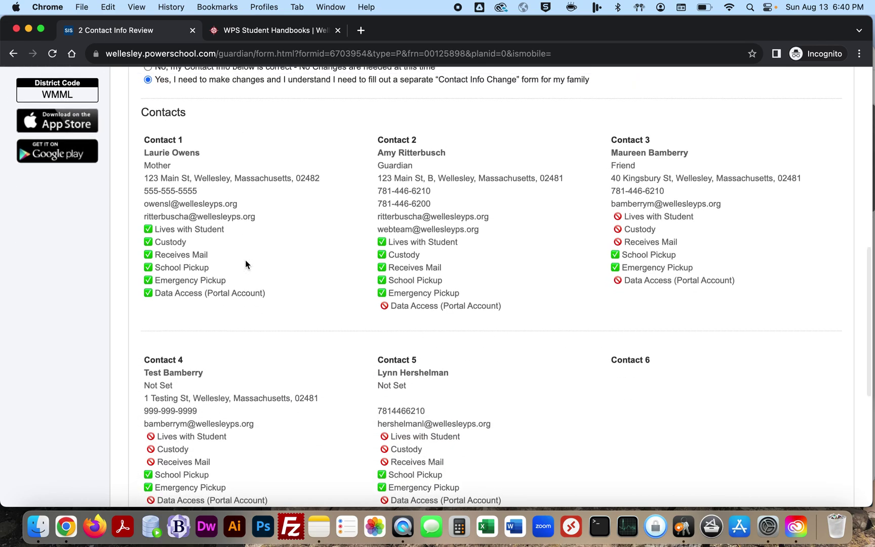
scroll(246, 261, "down", 6)
scroll(246, 260, "up", 7)
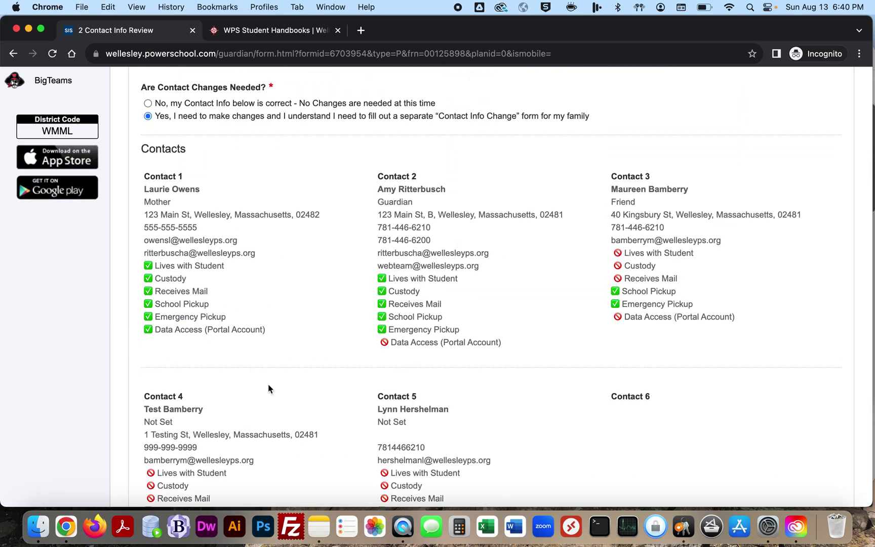
scroll(268, 388, "down", 10)
scroll(273, 381, "up", 8)
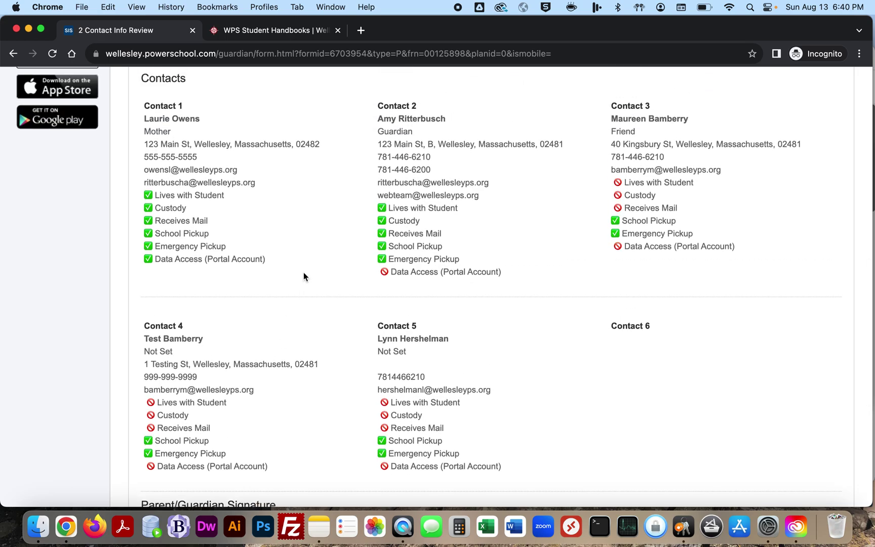
scroll(469, 350, "down", 8)
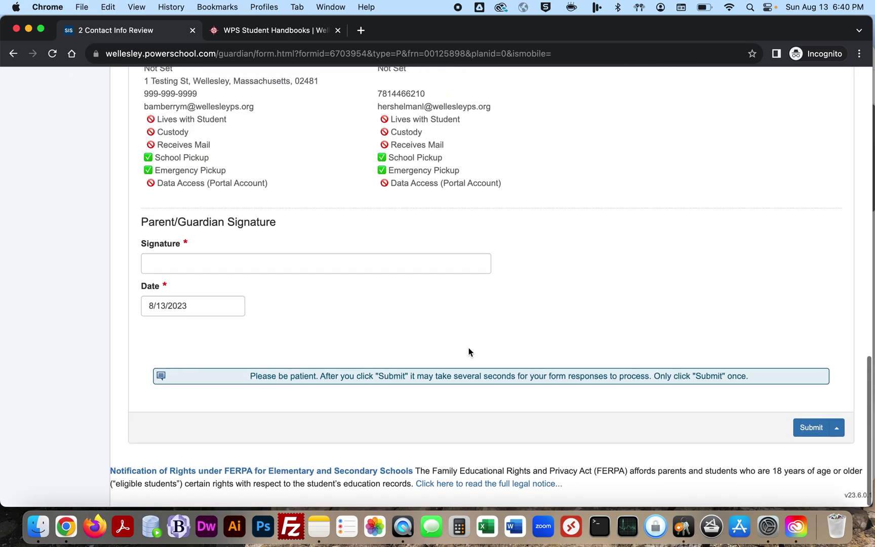
left_click(318, 264)
scroll(318, 263, "up", 15)
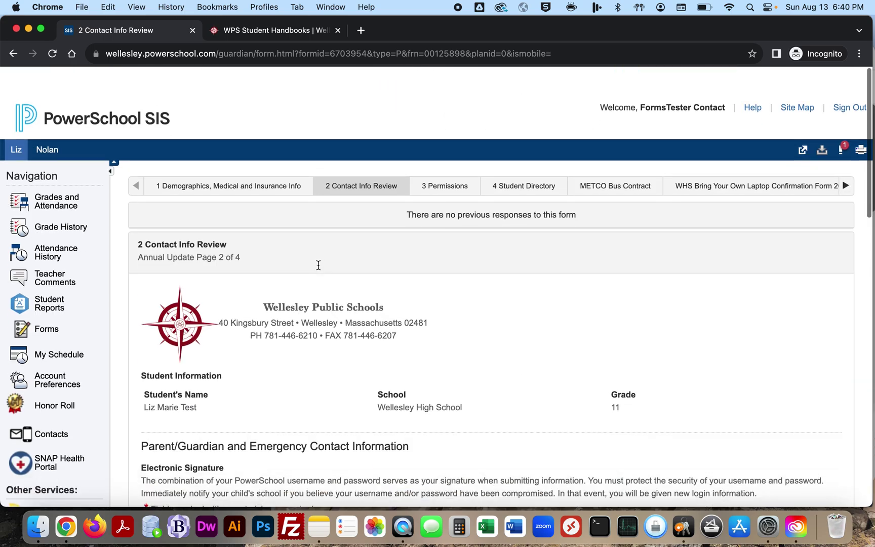
left_click(436, 155)
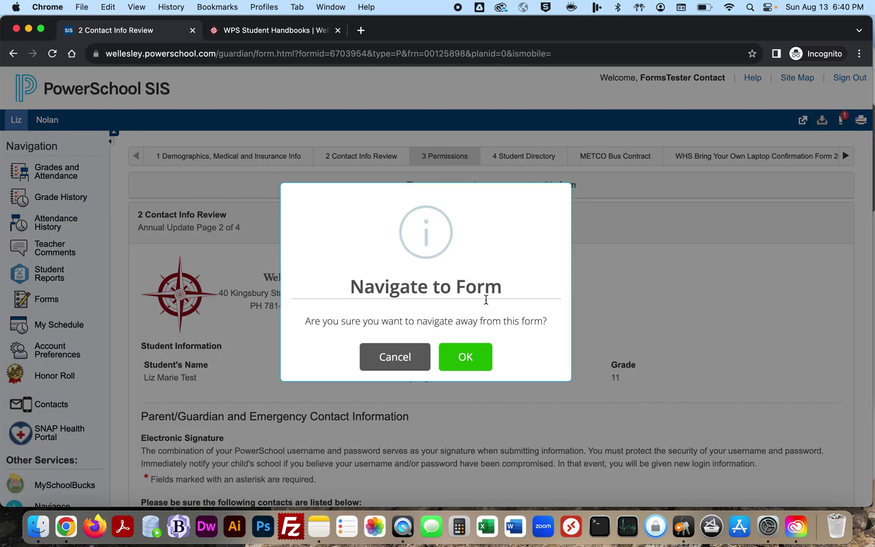
Step: Confirm moving to Permissions, check its agreements are accepted, and request the '4 Student Directory' page
left_click(466, 347)
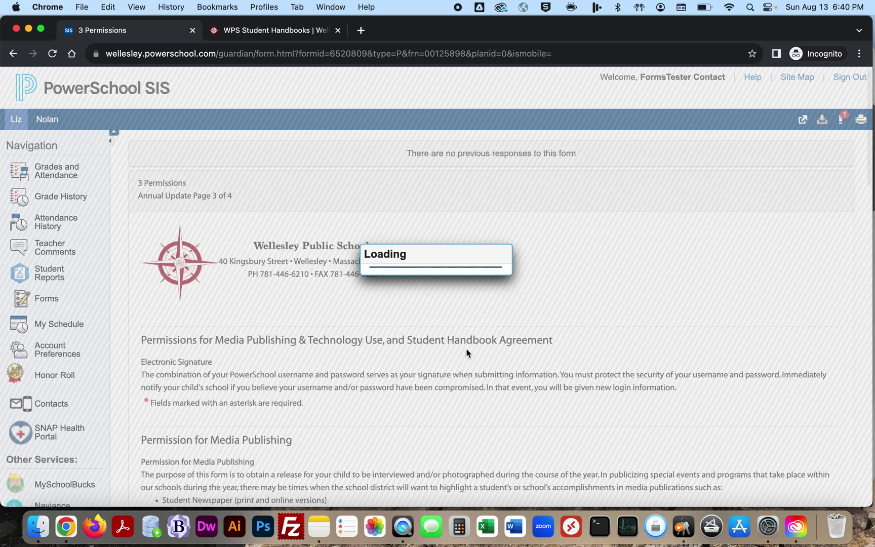
scroll(461, 357, "down", 10)
scroll(453, 365, "down", 15)
scroll(453, 362, "down", 2)
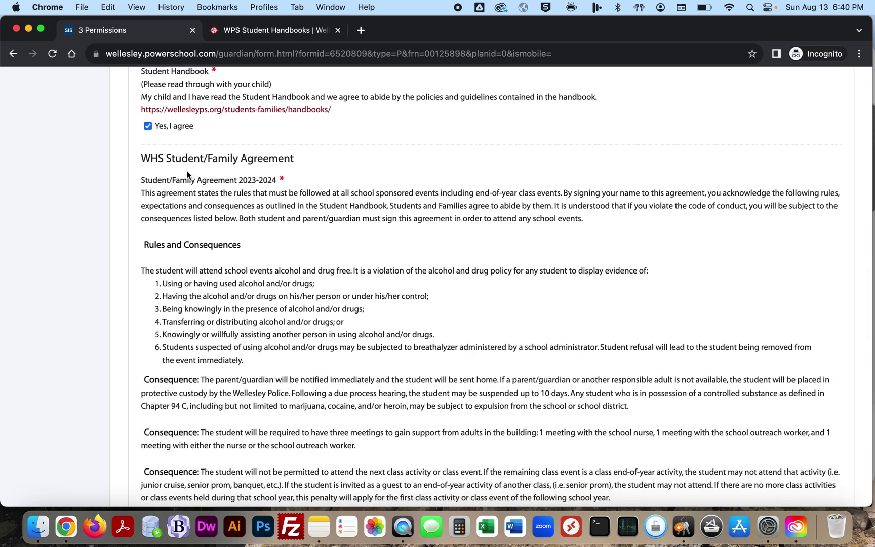
scroll(174, 190, "down", 11)
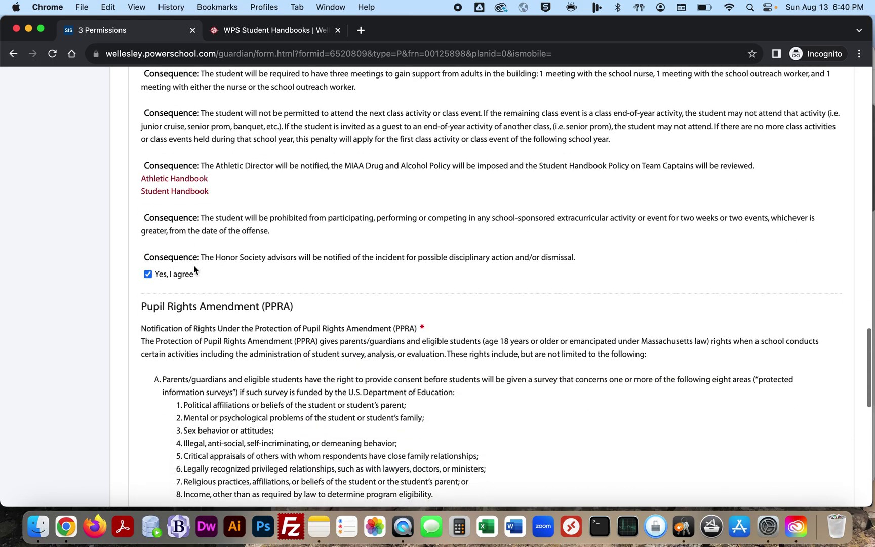
scroll(195, 270, "down", 13)
scroll(200, 268, "down", 8)
scroll(200, 267, "up", 20)
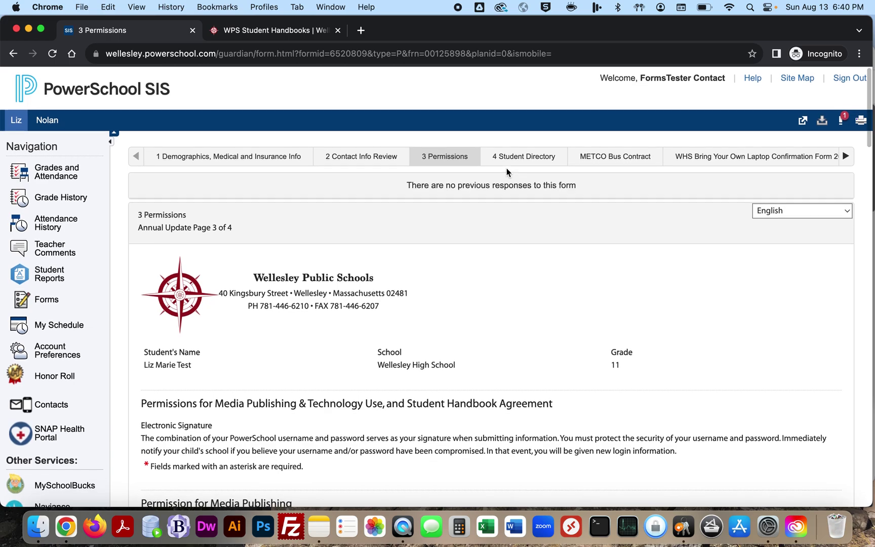
left_click(510, 158)
Step: Confirm leaving for Student Directory and clear the '_' placeholders from the second address names
left_click(461, 349)
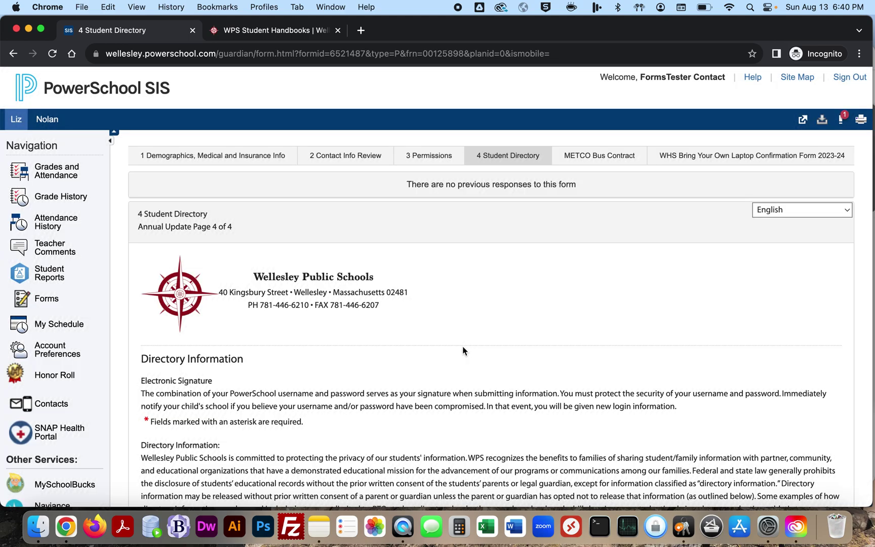
scroll(432, 327, "down", 5)
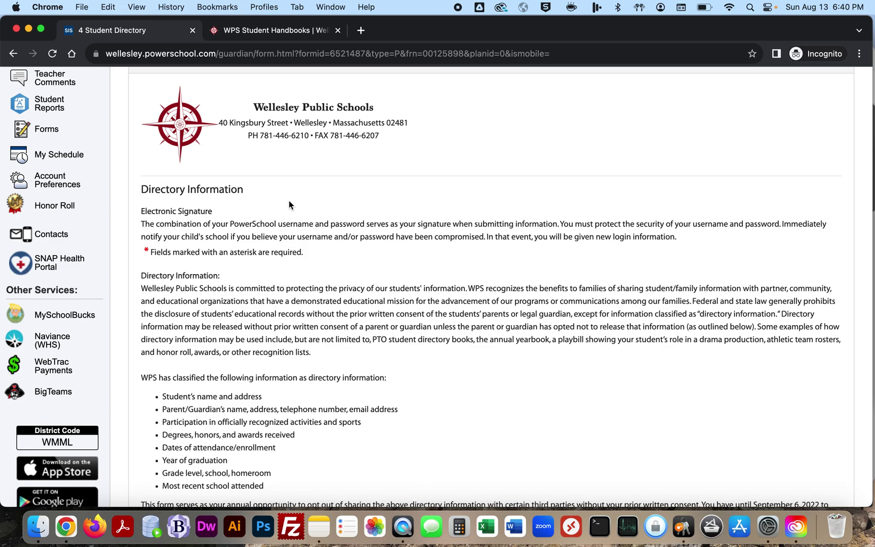
scroll(289, 205, "down", 15)
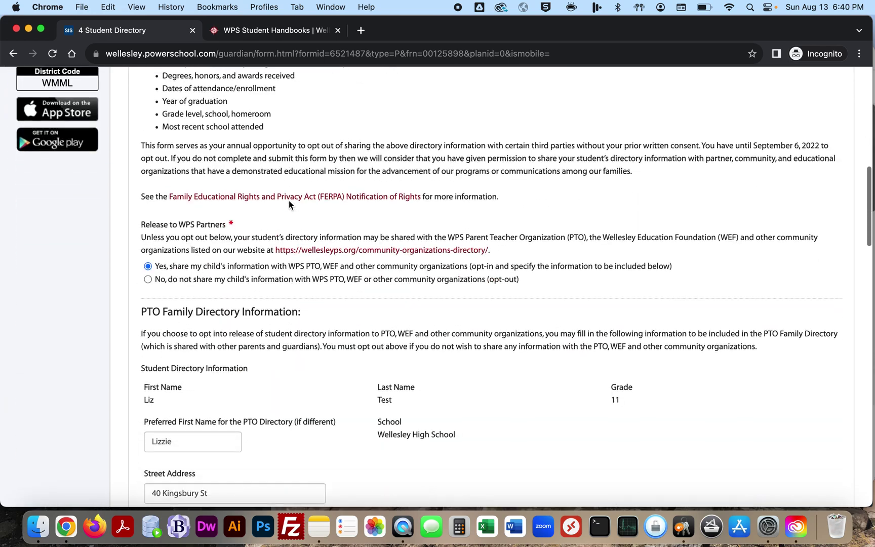
scroll(269, 267, "down", 20)
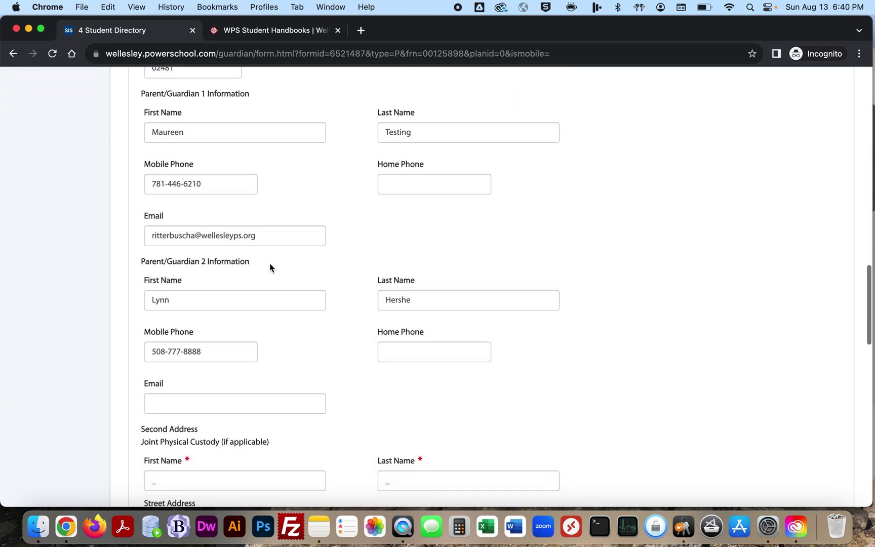
scroll(270, 267, "down", 5)
scroll(268, 263, "up", 14)
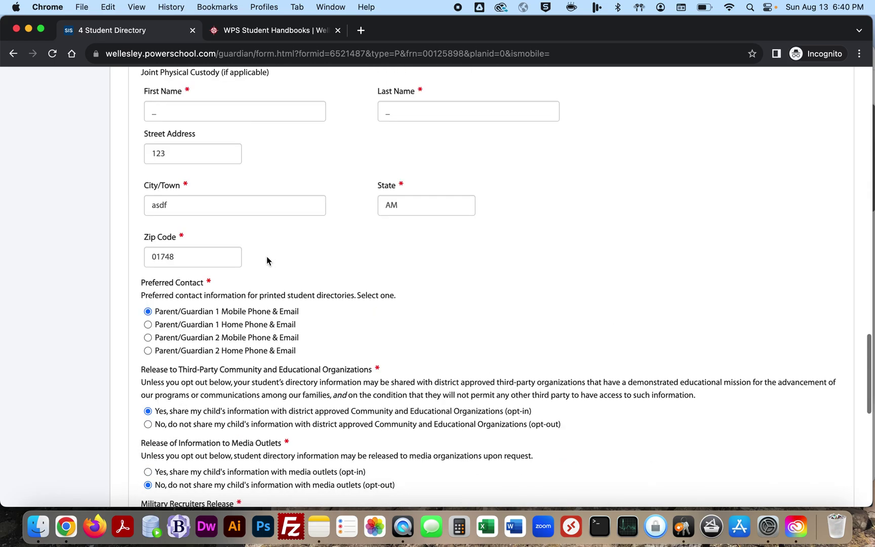
scroll(266, 256, "down", 1)
left_click(189, 323)
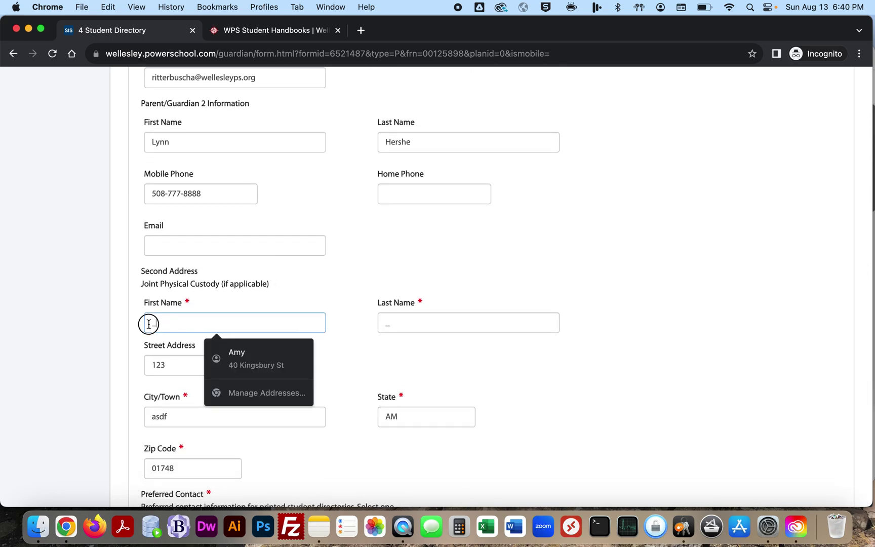
left_click(396, 303)
left_click(299, 359)
Step: Delete '123' from the second address Street Address field
scroll(299, 359, "down", 8)
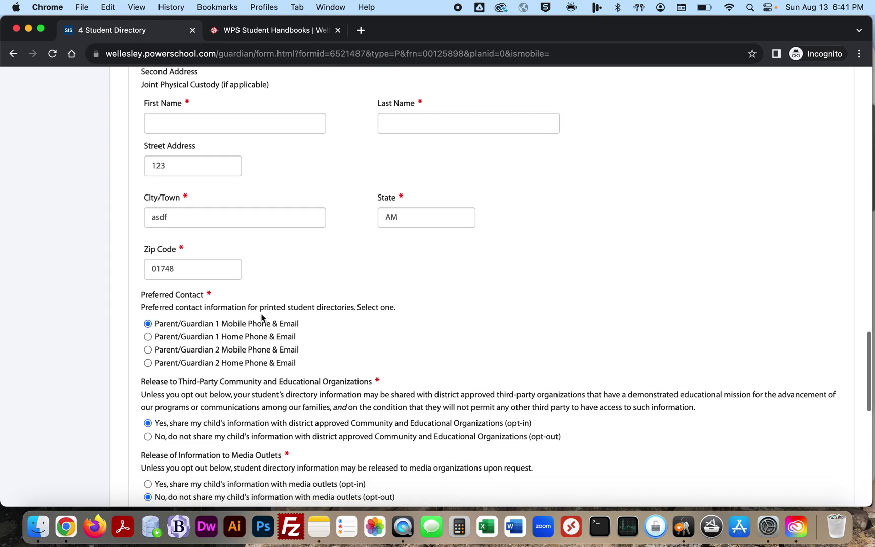
scroll(224, 311, "up", 8)
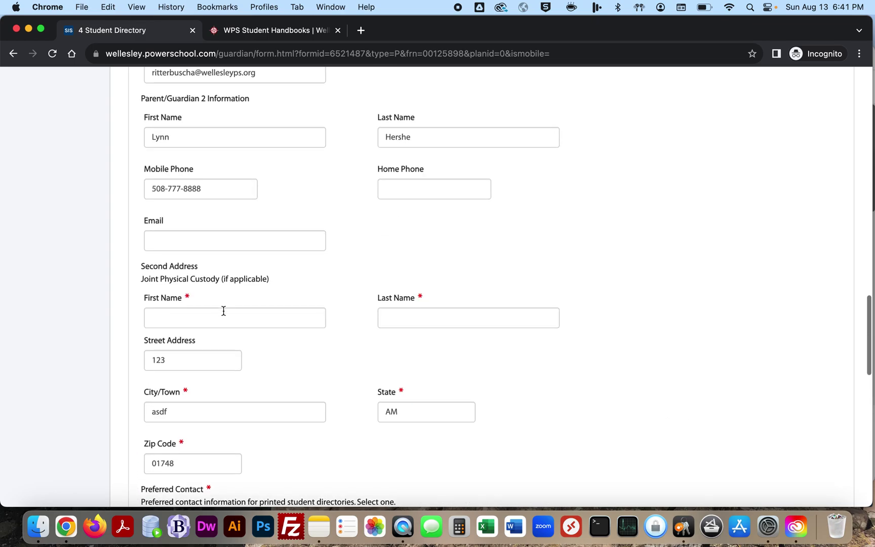
left_click_drag(185, 357, 125, 361)
key("BackSpace")
scroll(306, 383, "down", 8)
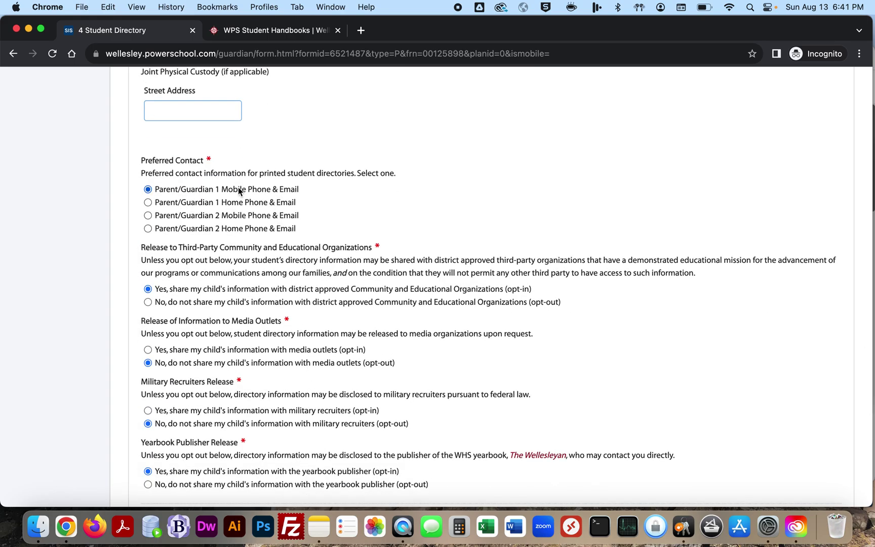
scroll(229, 212, "down", 6)
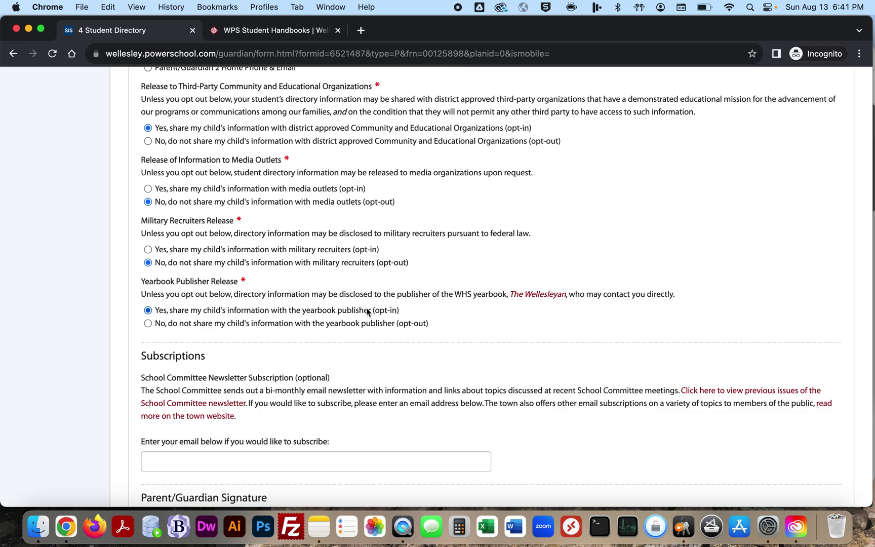
Step: Open the newsletter subscription email field and dismiss its autofill suggestions
left_click(413, 298)
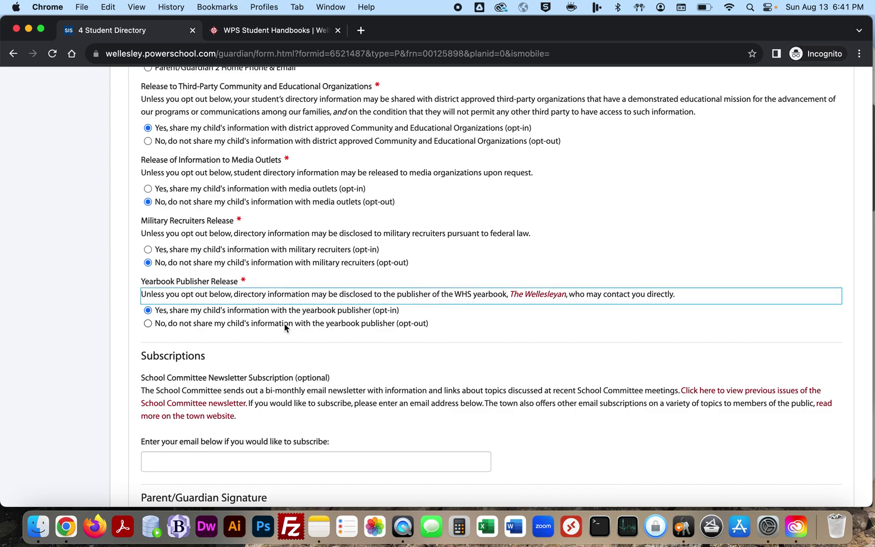
scroll(284, 324, "down", 5)
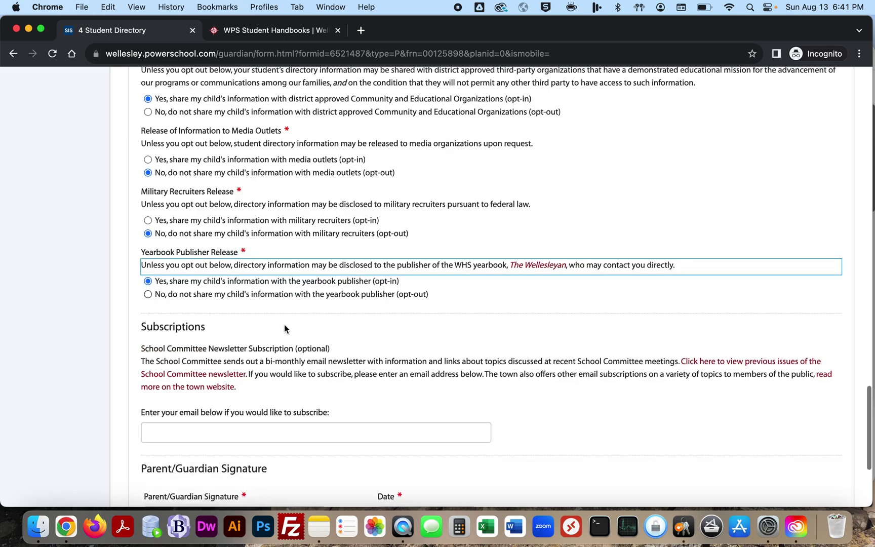
left_click(283, 326)
left_click(421, 295)
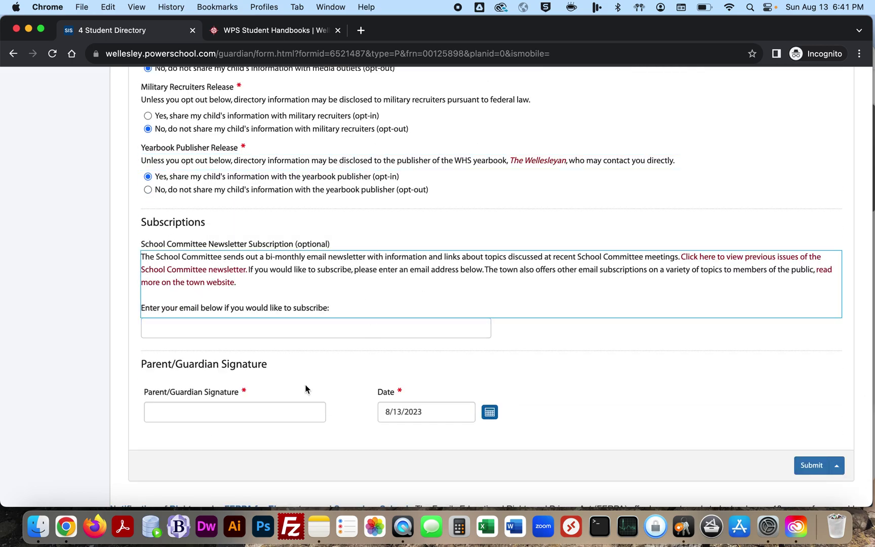
scroll(292, 408, "up", 20)
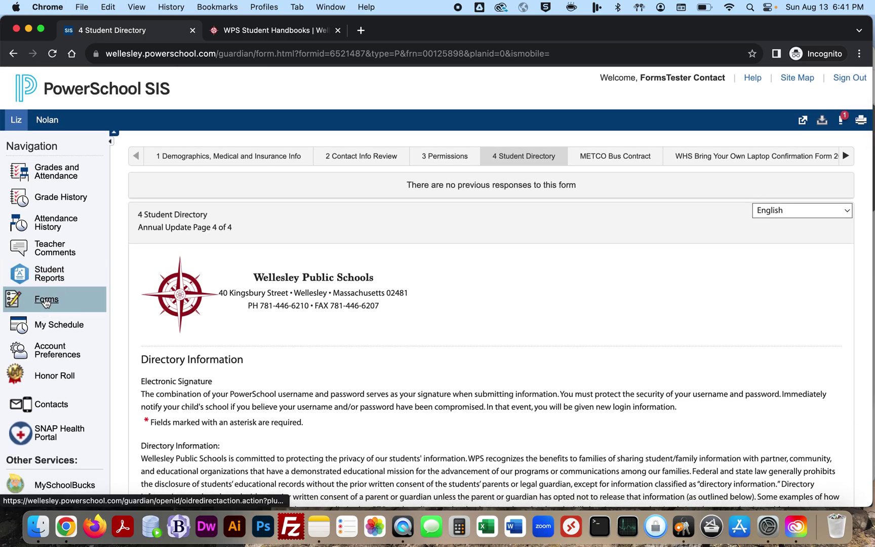
Step: Return to Forms, leave the unsaved Student Directory page, and open the Contact Info Change Form
left_click(47, 298)
left_click(473, 214)
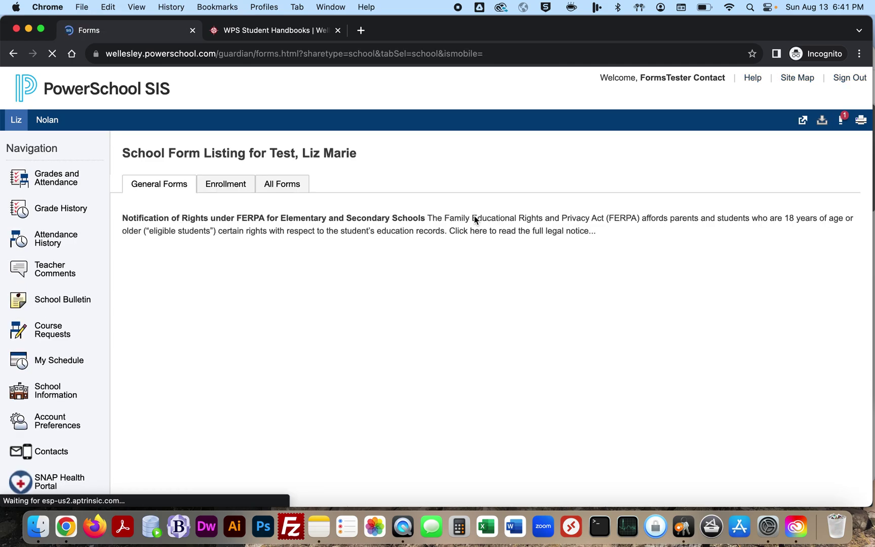
scroll(353, 308, "down", 5)
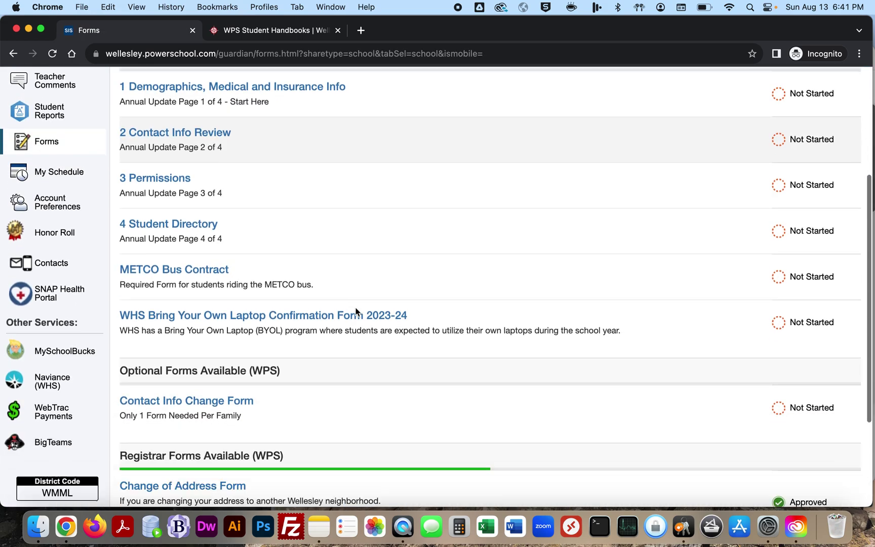
left_click(235, 363)
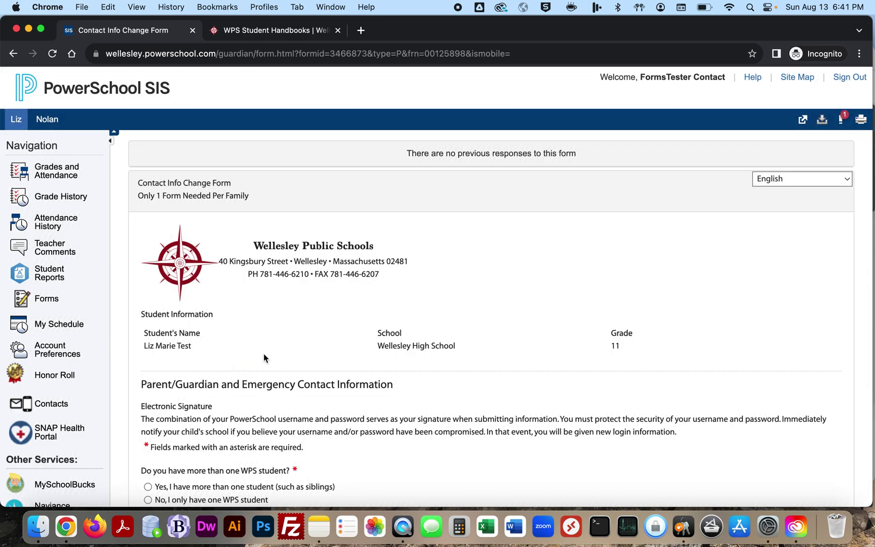
scroll(298, 367, "down", 5)
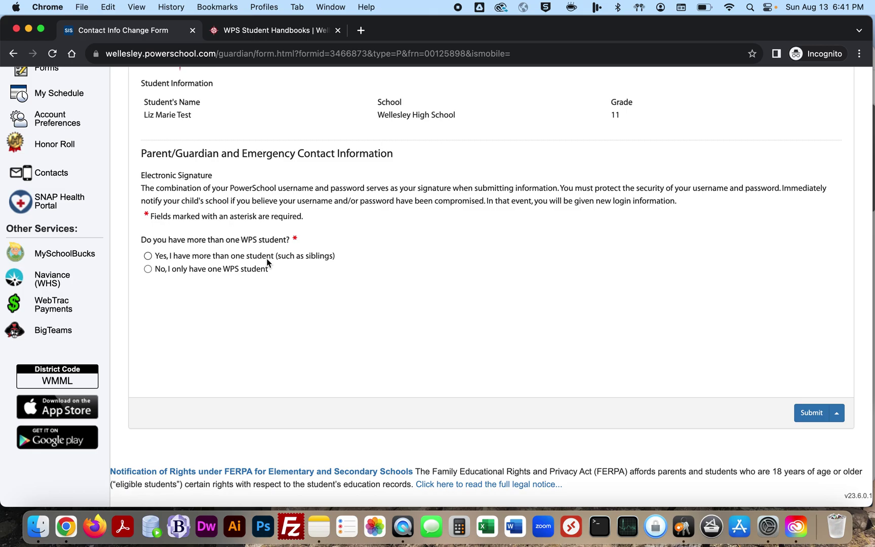
Step: Select 'Yes, I have more than one student' and 'Yes, this is the first or only student', then review the five contacts
left_click(234, 262)
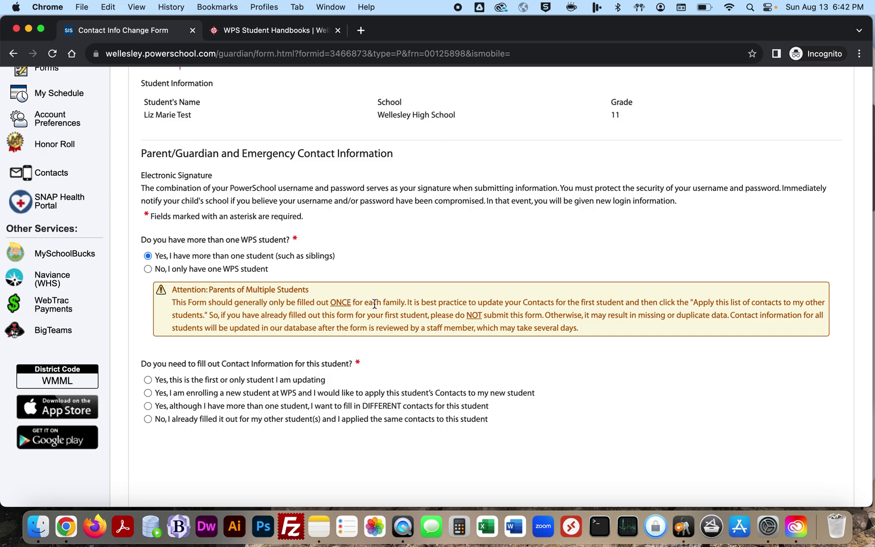
scroll(377, 303, "down", 4)
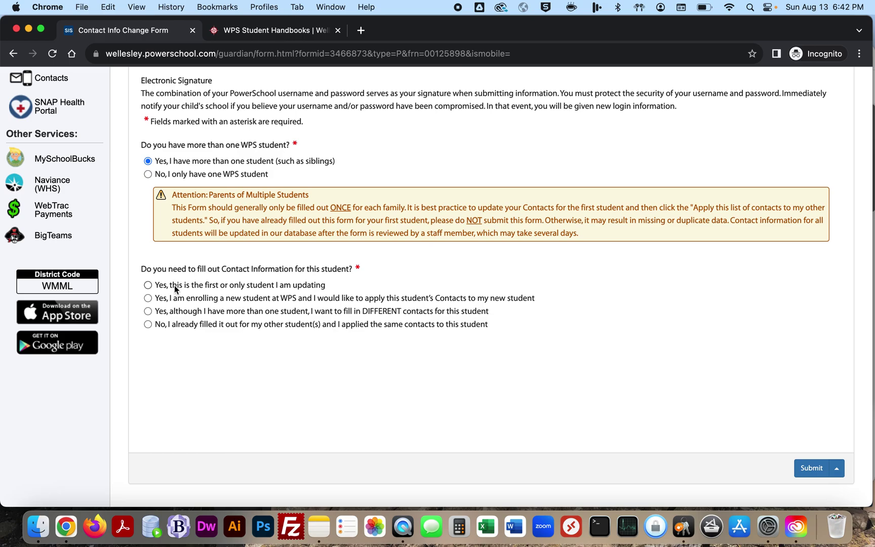
left_click(147, 285)
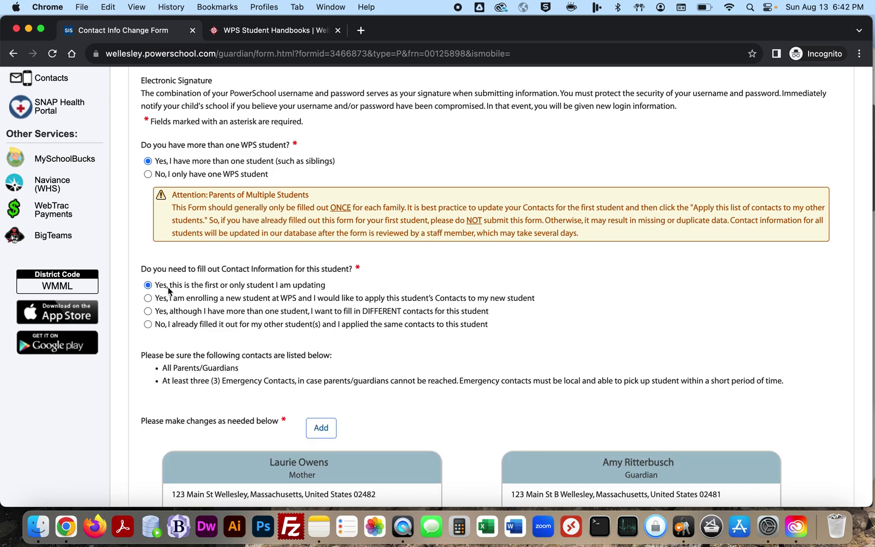
scroll(318, 289, "down", 6)
scroll(399, 249, "down", 7)
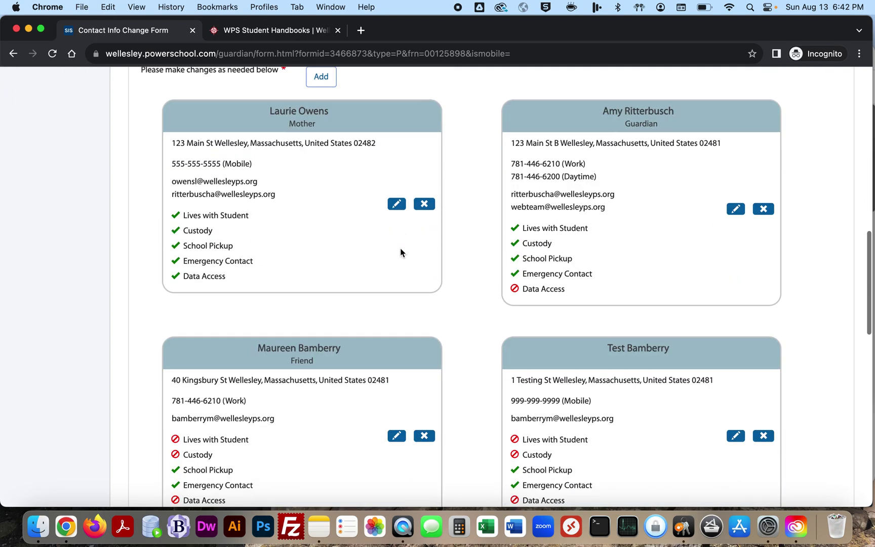
scroll(400, 252, "down", 13)
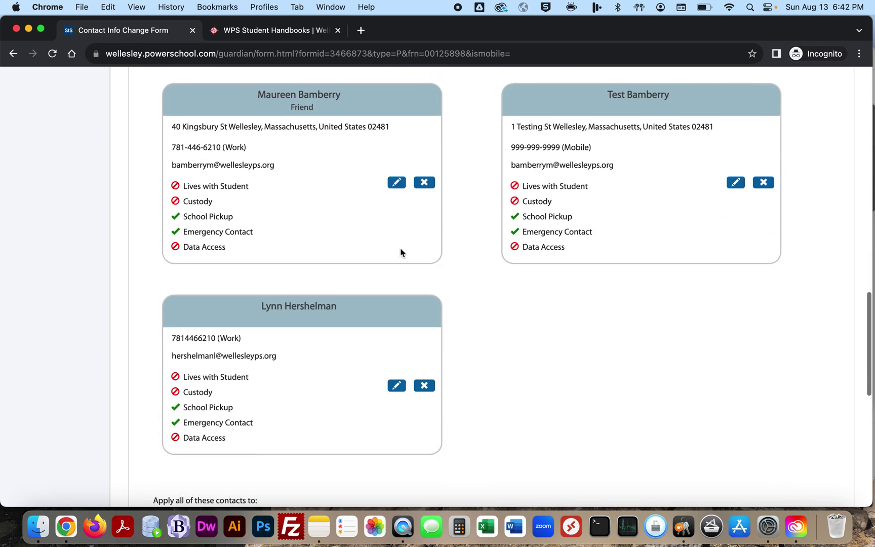
scroll(400, 252, "up", 10)
scroll(400, 251, "up", 2)
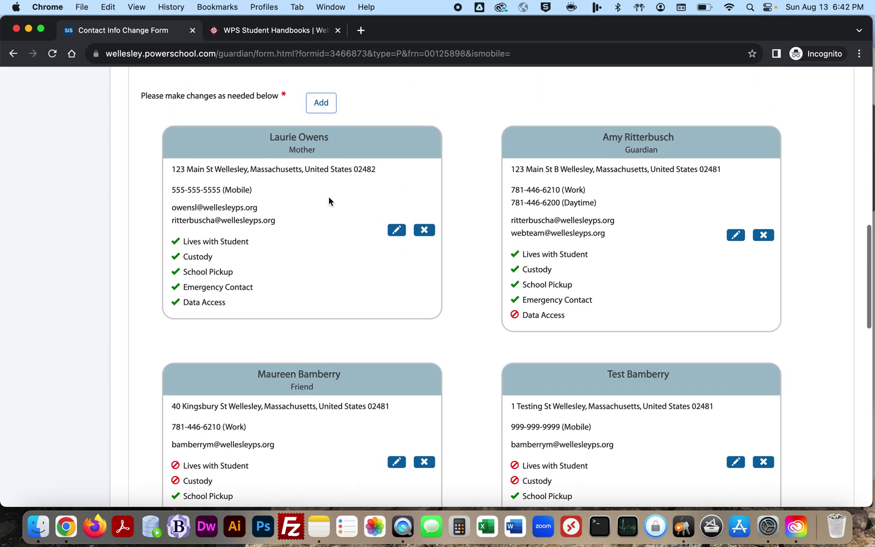
Step: Remove the extra Work phone number from the Guardian contact and save
left_click(735, 235)
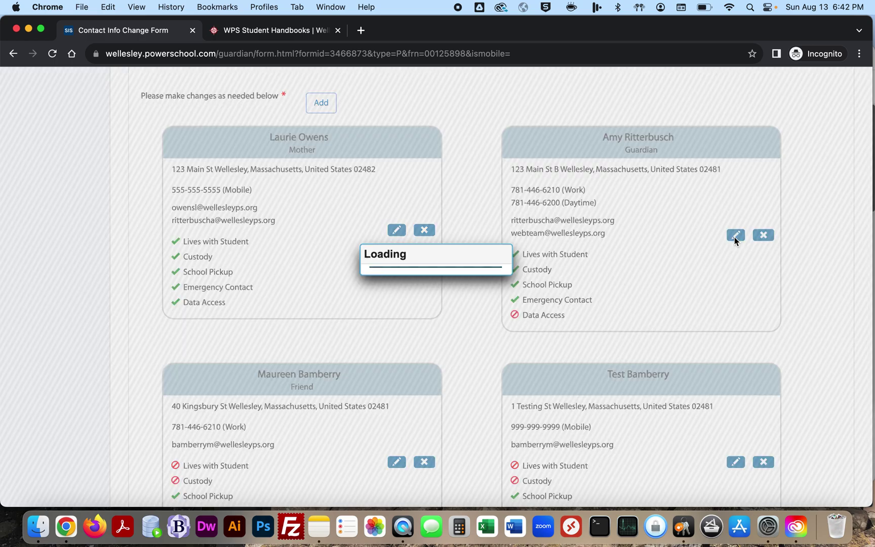
scroll(452, 261, "down", 5)
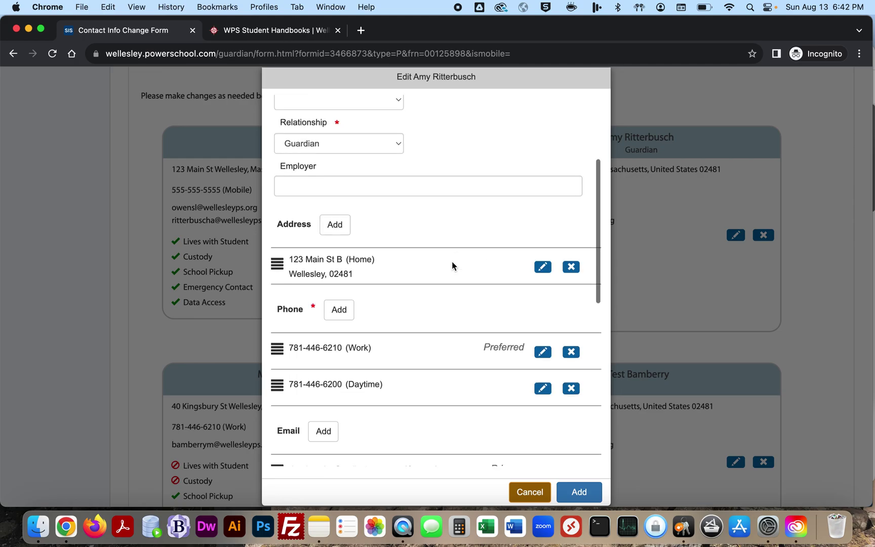
left_click(572, 338)
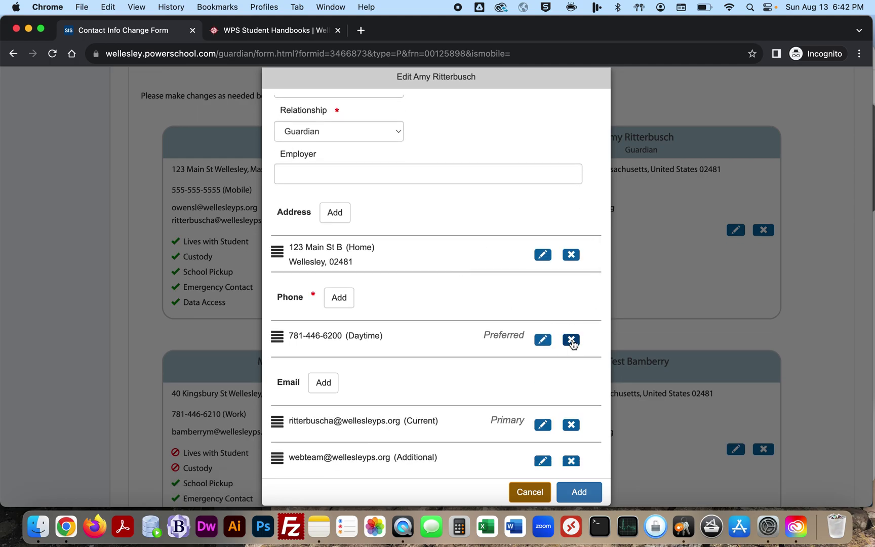
left_click(582, 492)
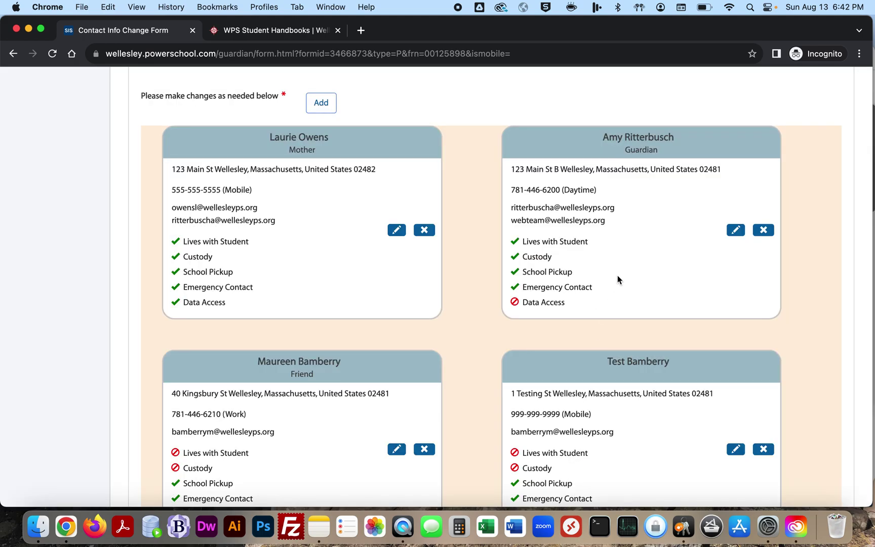
Step: Open the fourth contact card, whose details are read-only due to custody elsewhere
scroll(599, 195, "down", 10)
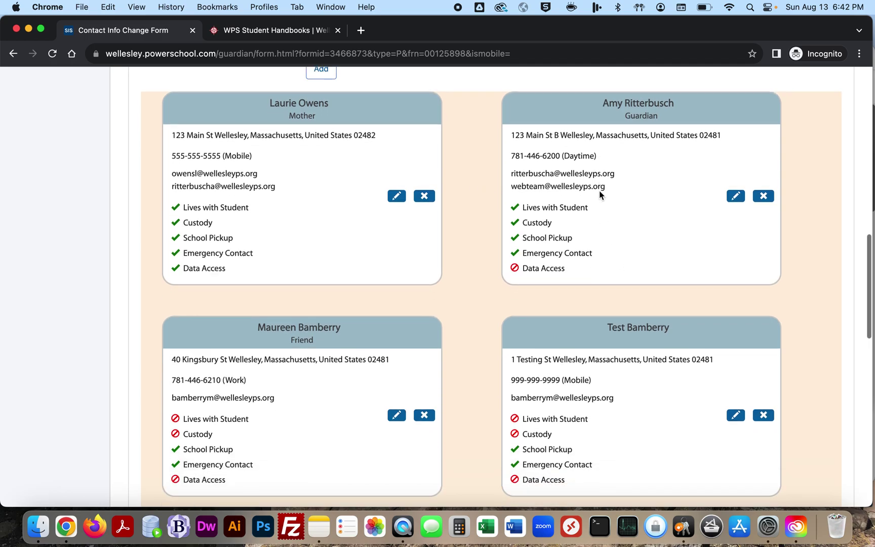
scroll(411, 293, "up", 2)
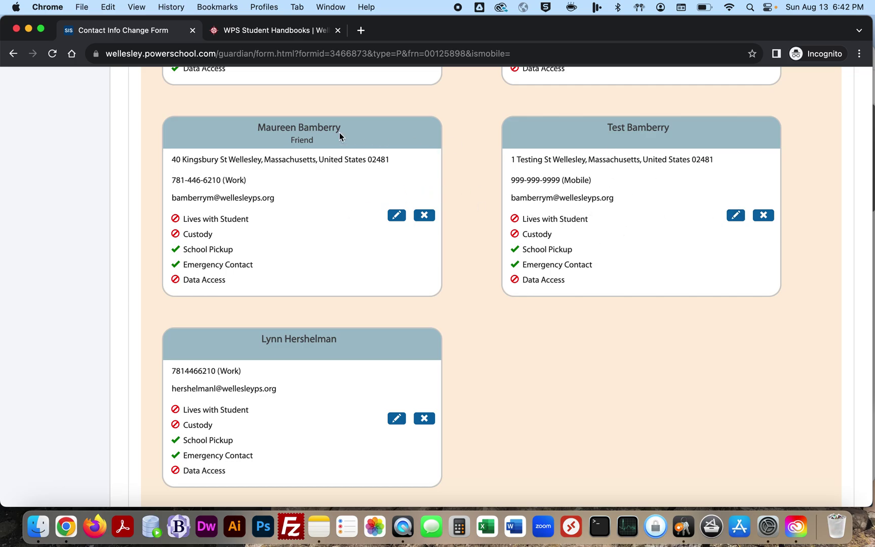
left_click(736, 215)
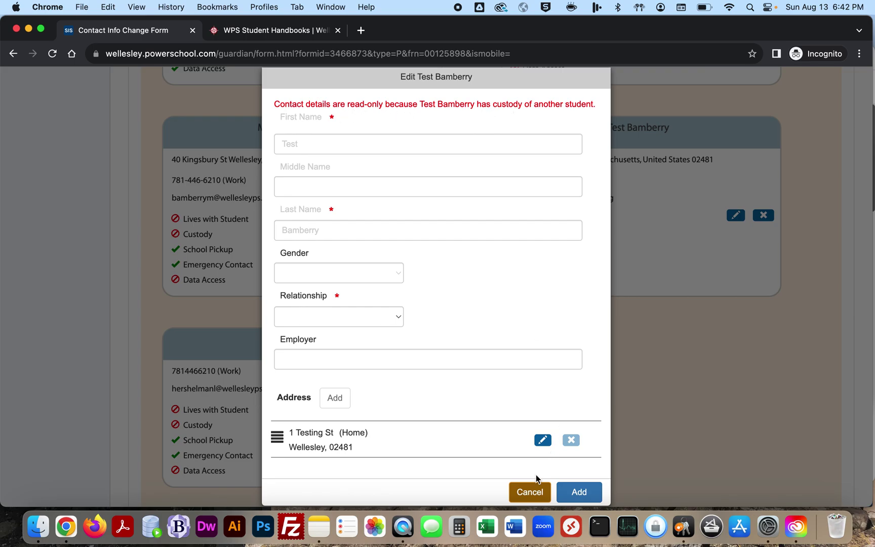
Step: Cancel the read-only contact unchanged, then change the last contact's relationship to Neighbor and add it
left_click(530, 491)
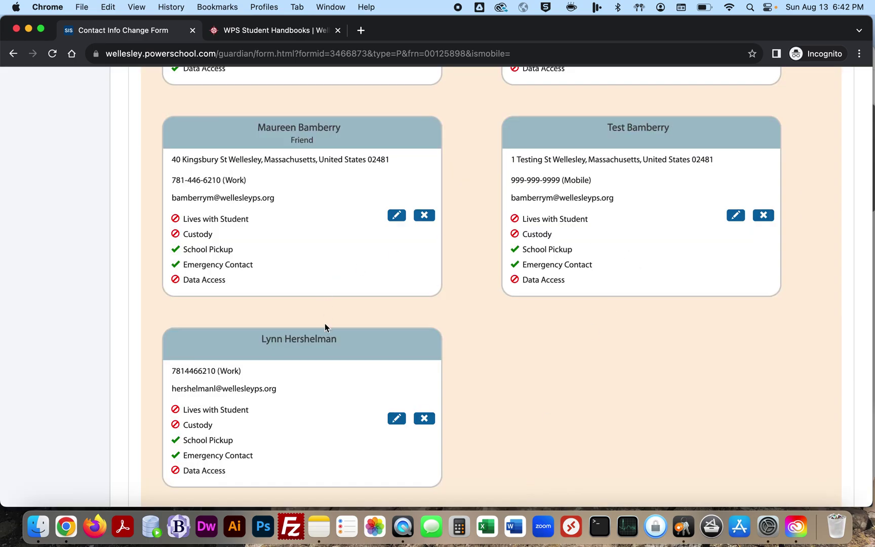
left_click(397, 418)
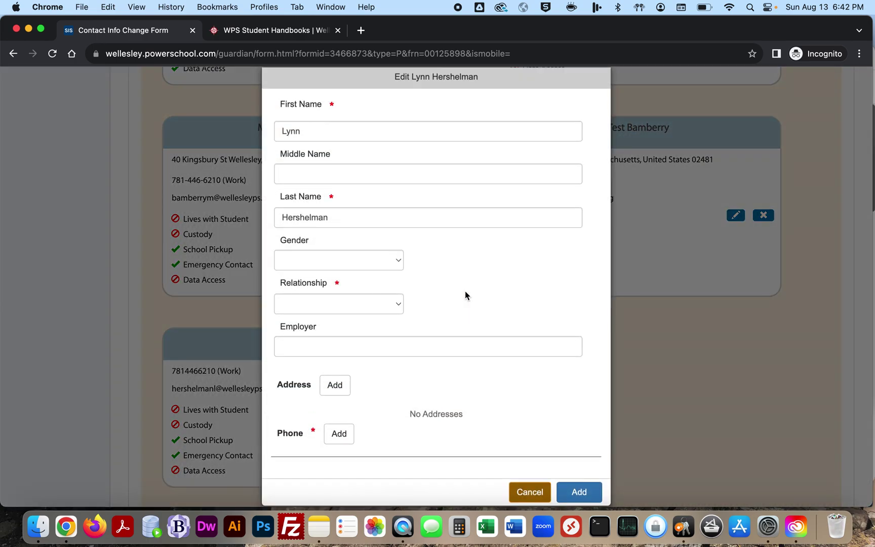
left_click(377, 304)
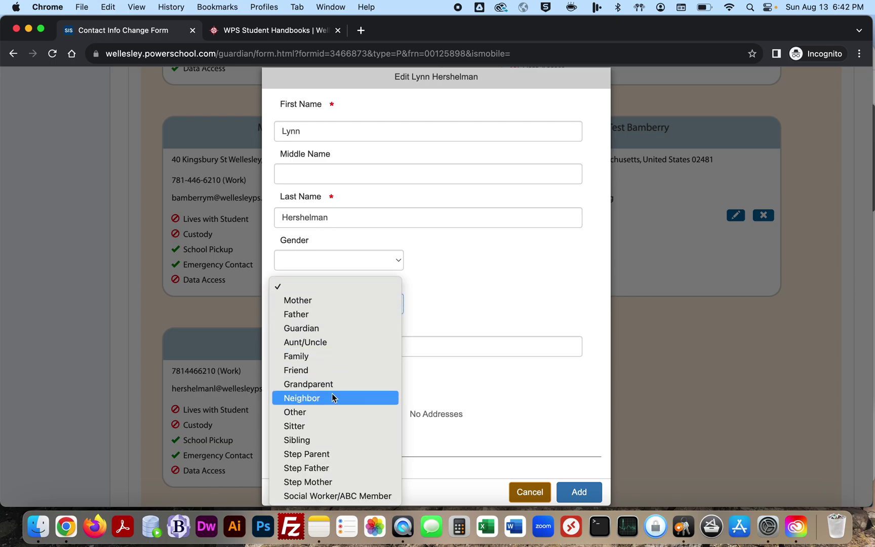
left_click(332, 396)
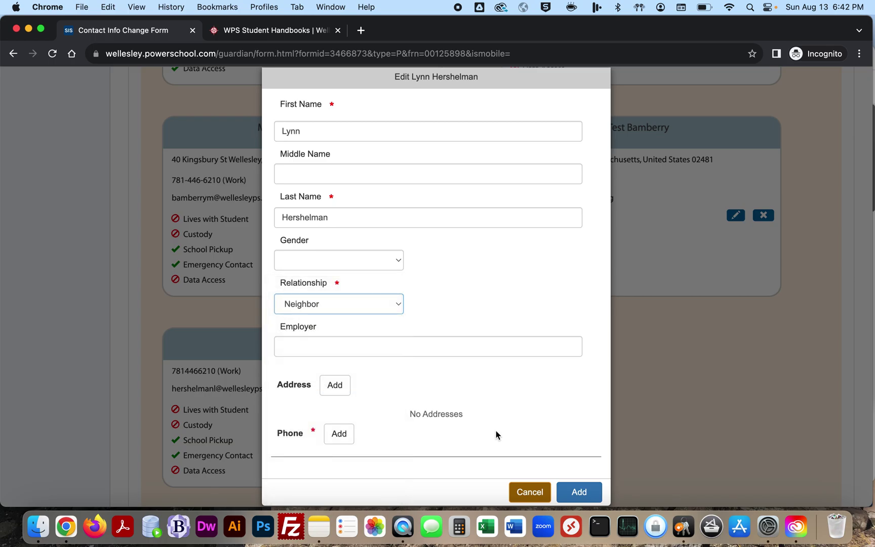
left_click(577, 494)
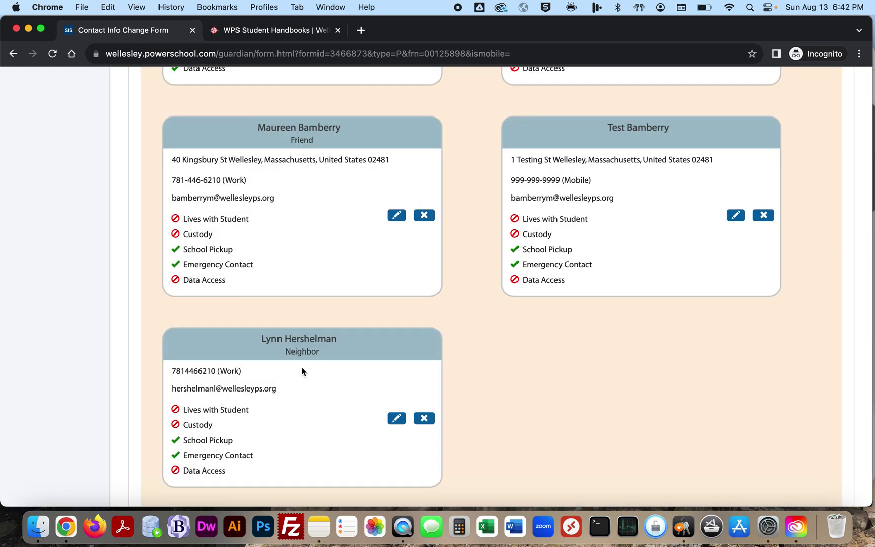
scroll(305, 296, "down", 5)
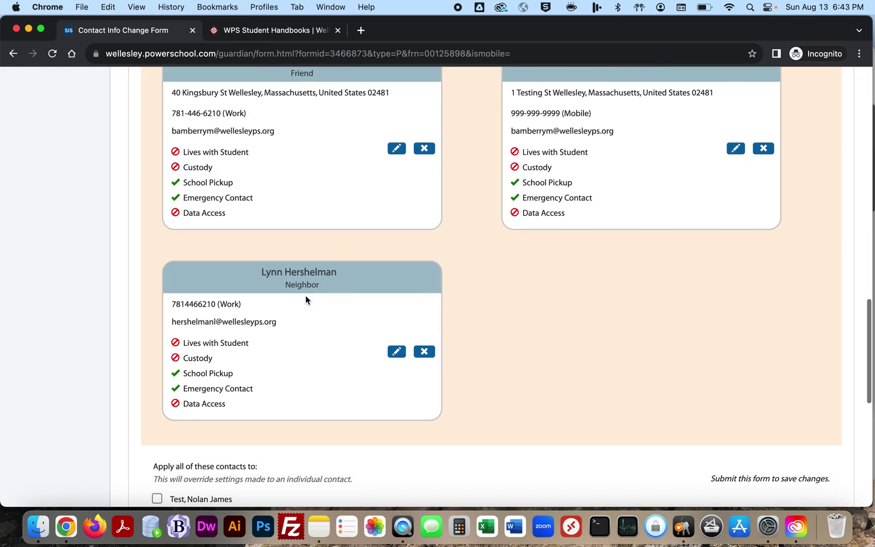
scroll(305, 298, "up", 6)
scroll(305, 298, "down", 10)
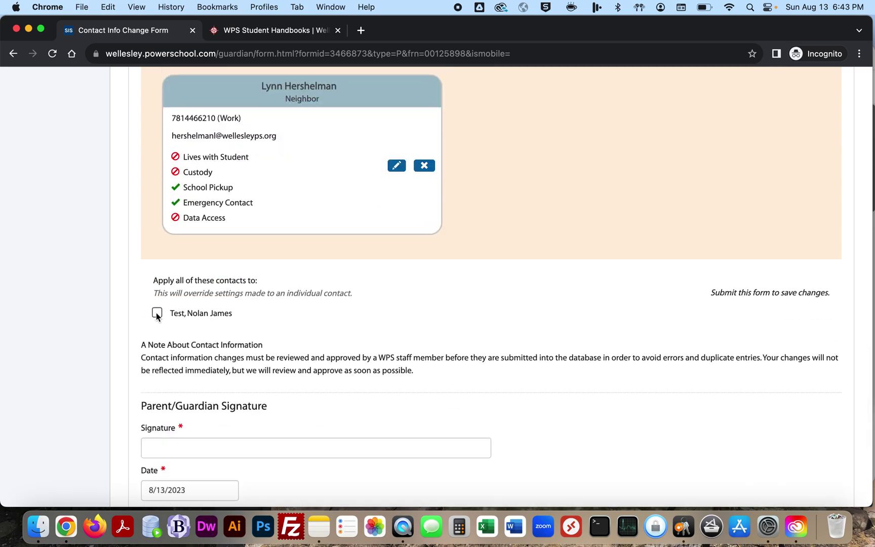
Step: Apply all the listed contacts to the other student as well
left_click(156, 313)
scroll(223, 302, "up", 15)
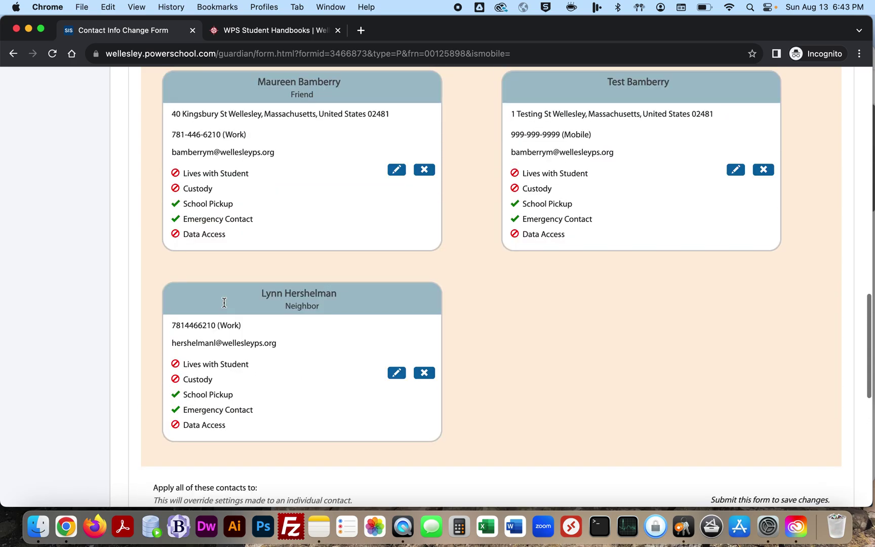
scroll(223, 302, "up", 3)
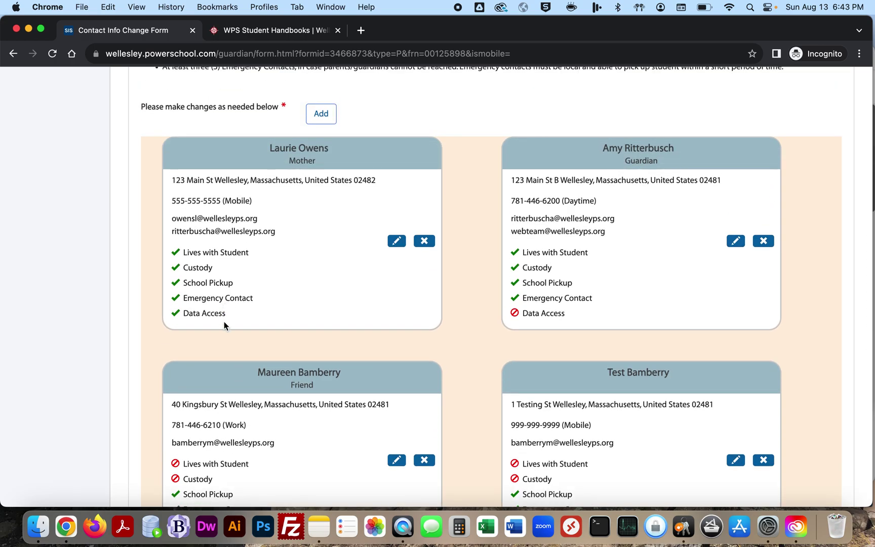
scroll(223, 324, "down", 3)
scroll(223, 324, "down", 14)
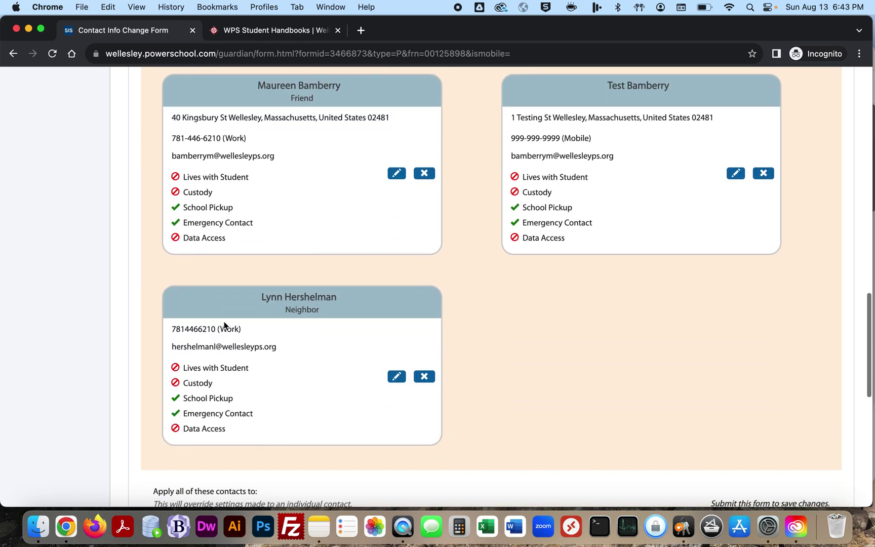
Step: Fill in the Signature field with the parent's name and submit the Contact Info Change Form
left_click(228, 302)
left_click(283, 330)
double_click(204, 302)
type("Testing")
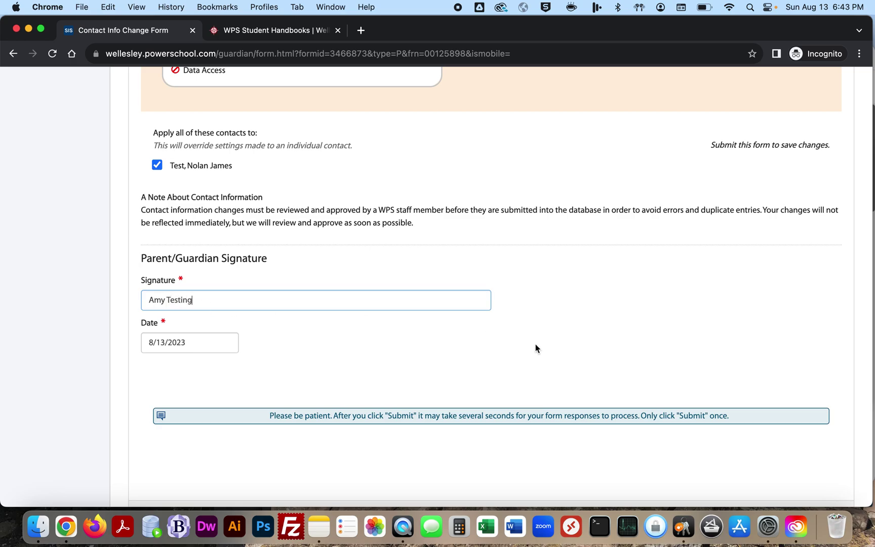
scroll(603, 345, "down", 3)
left_click(817, 425)
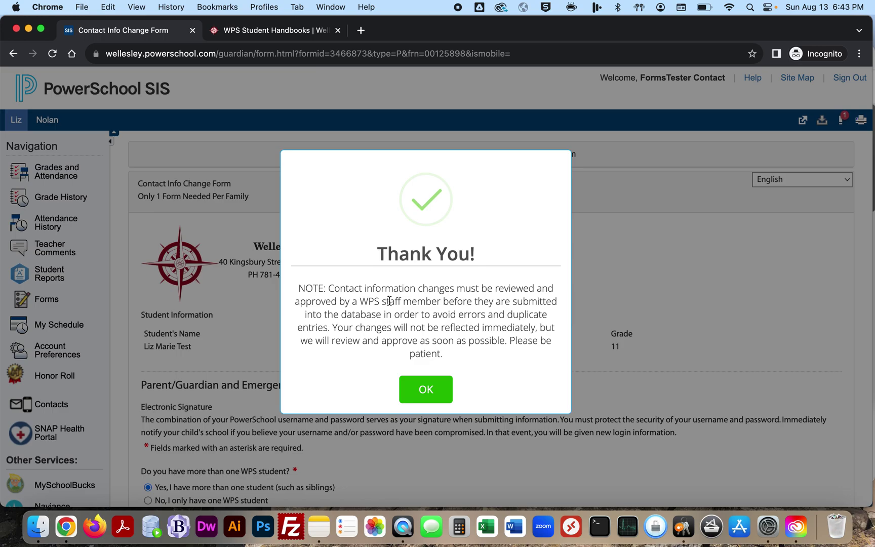
Step: Dismiss the Thank You and pending-approval warning dialogs and leave for the Forms list
left_click(424, 394)
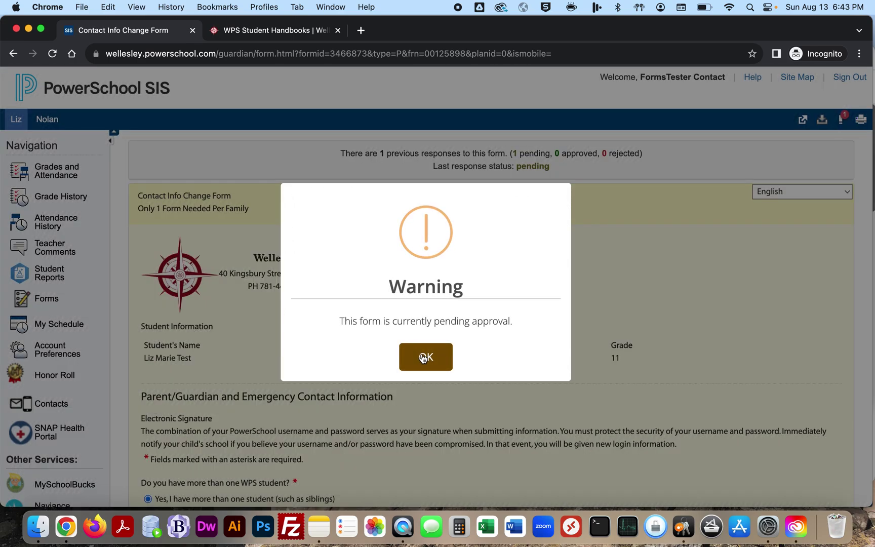
left_click(424, 357)
left_click(64, 287)
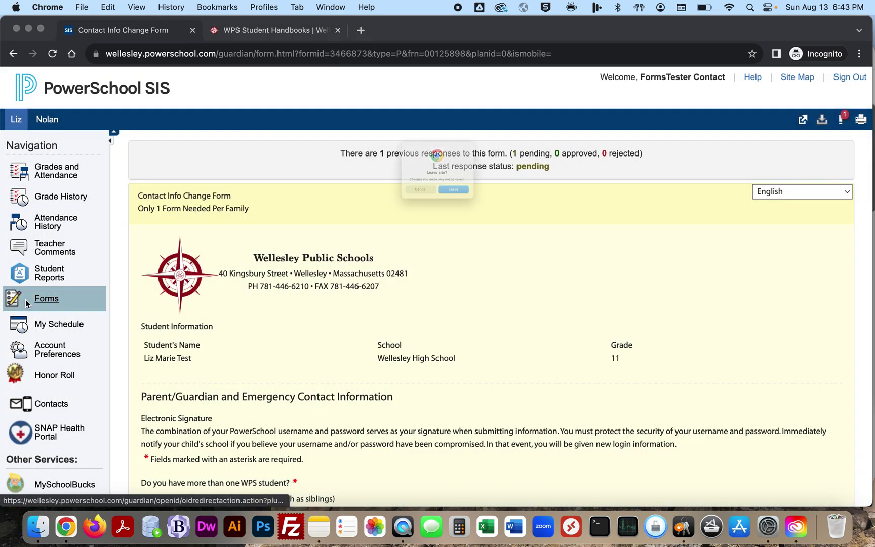
left_click(449, 213)
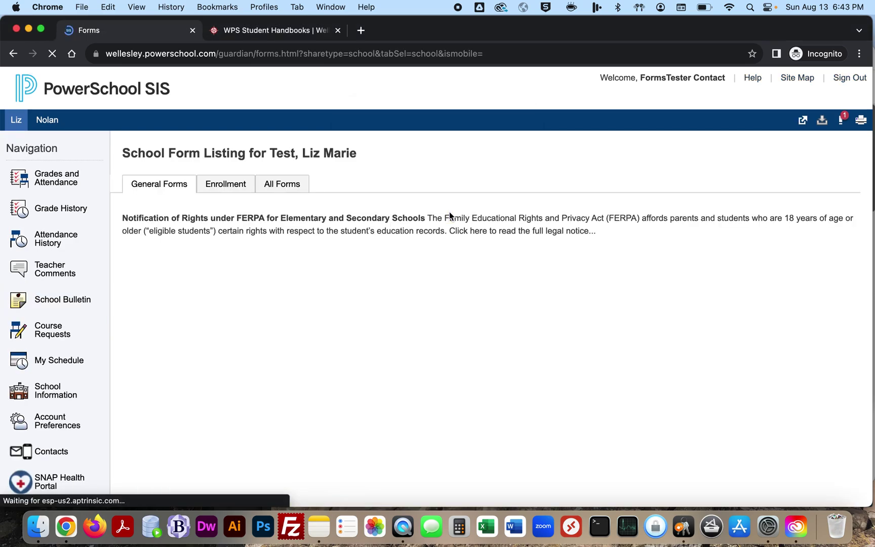
Step: Scroll the School Form Listing to confirm the Contact Info Change Form shows Pending Review
scroll(365, 371, "down", 5)
scroll(355, 359, "down", 5)
scroll(410, 343, "up", 5)
scroll(275, 357, "down", 2)
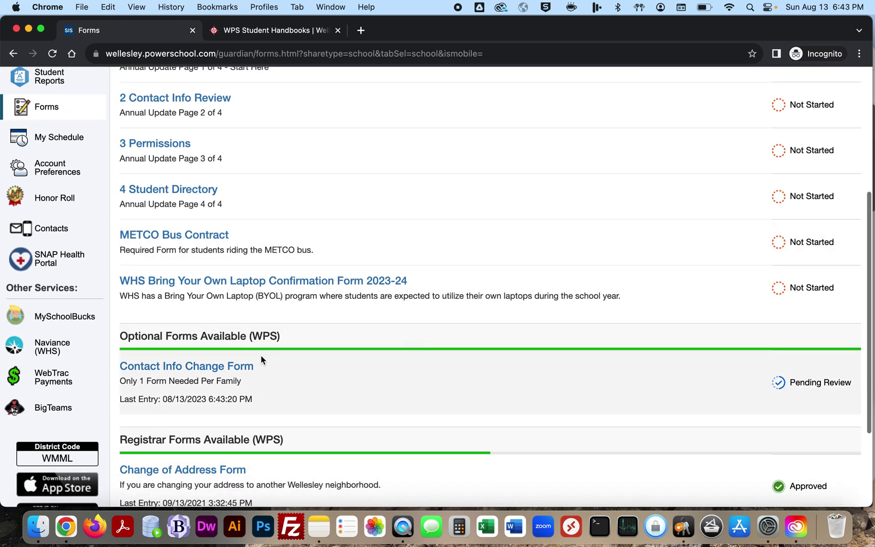
scroll(260, 374, "down", 2)
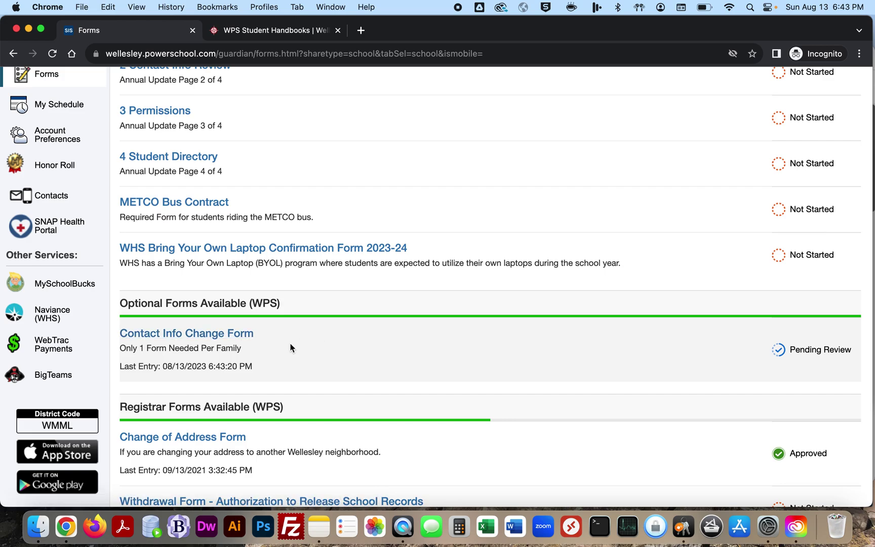
scroll(290, 347, "up", 10)
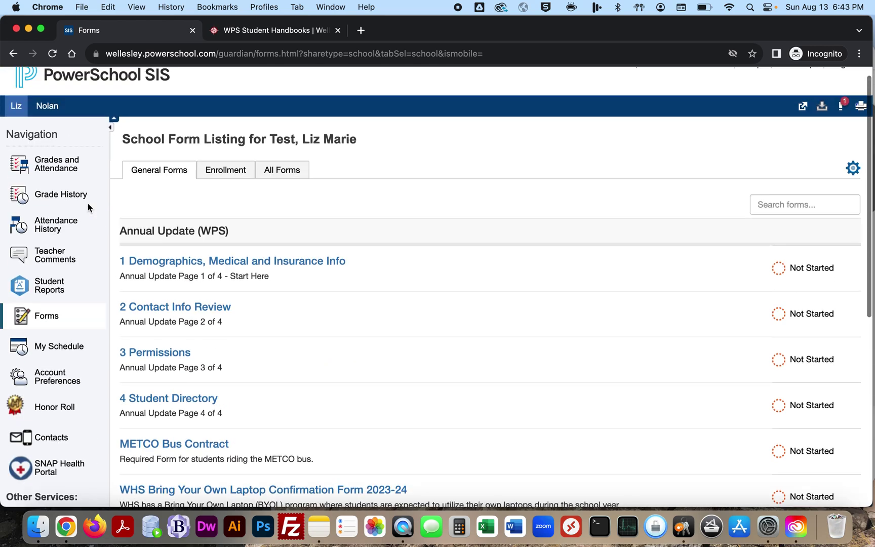
Step: Switch to the grade 1 student, check Annual Update pages 1–4 are Submitted, then view Contacts
left_click(47, 120)
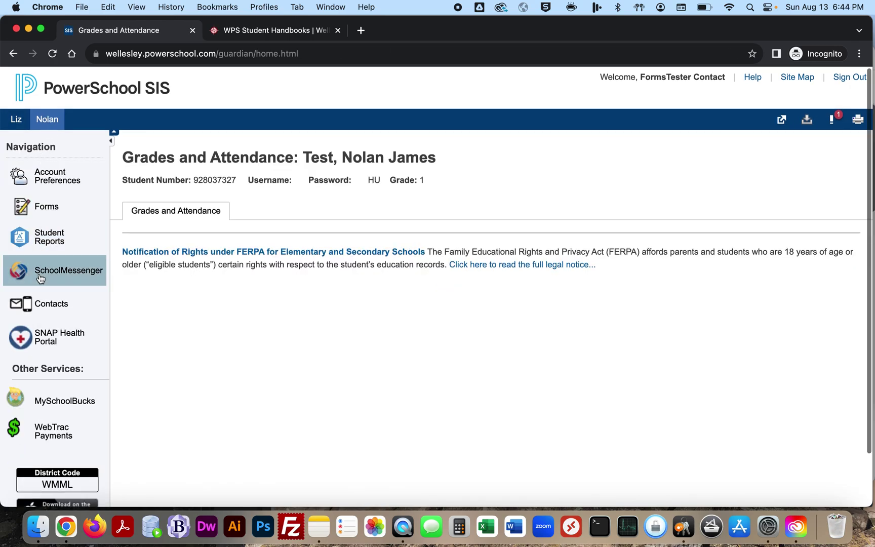
left_click(41, 208)
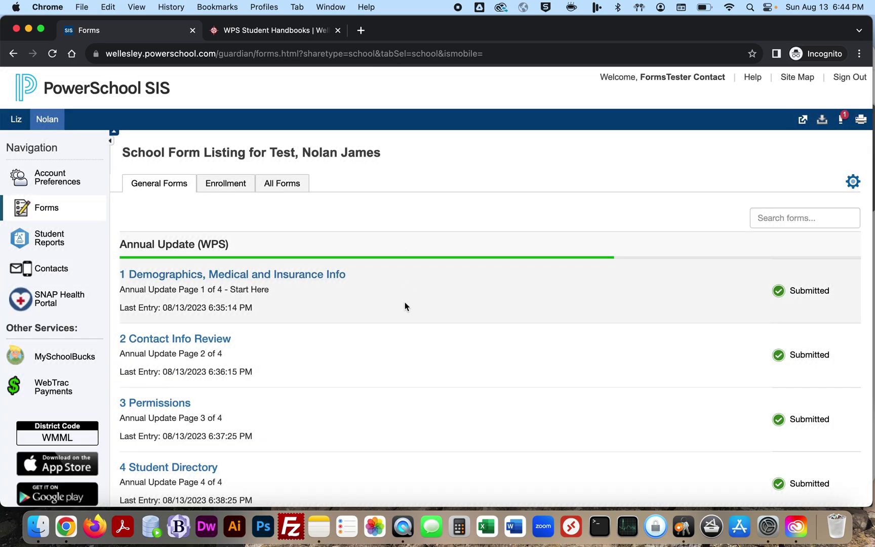
scroll(408, 303, "down", 2)
scroll(352, 279, "down", 4)
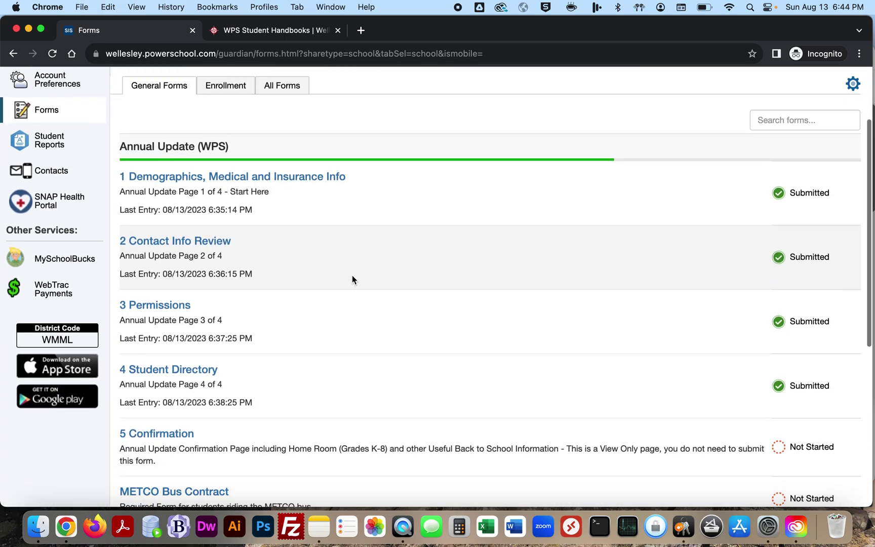
scroll(353, 280, "up", 6)
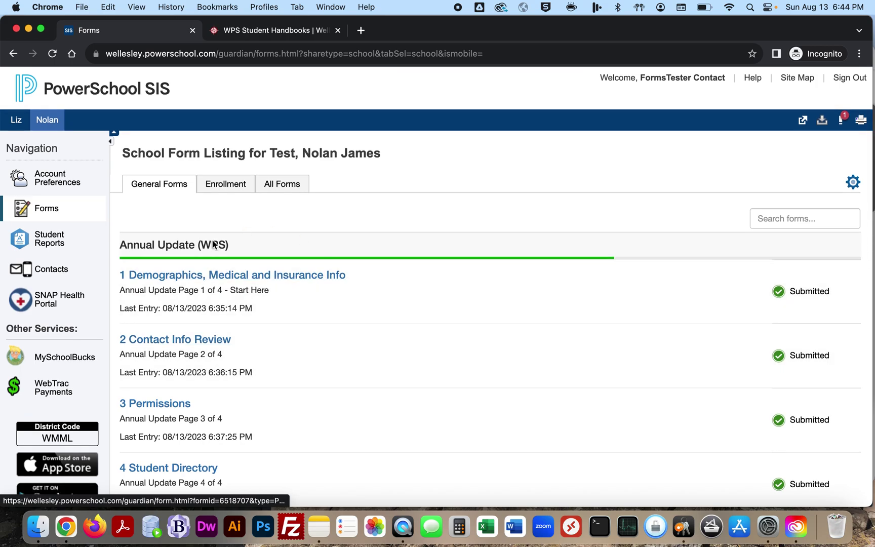
left_click(50, 269)
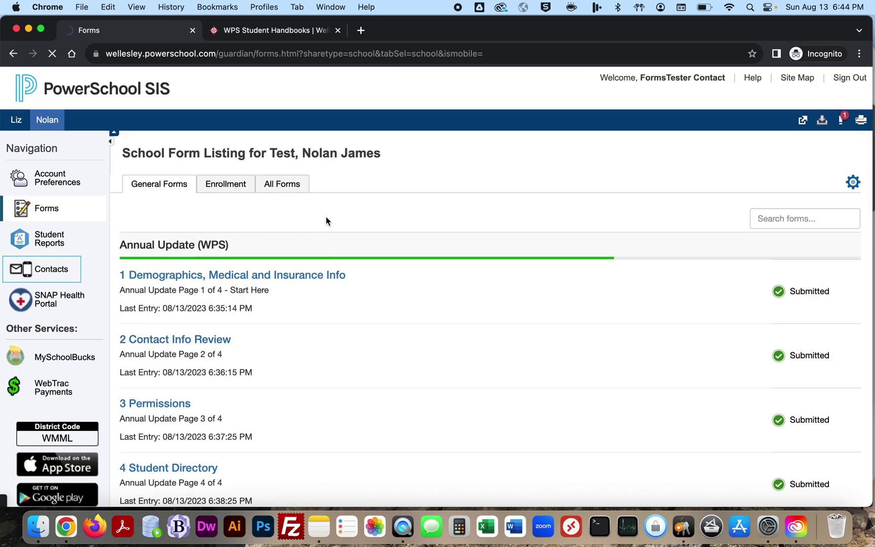